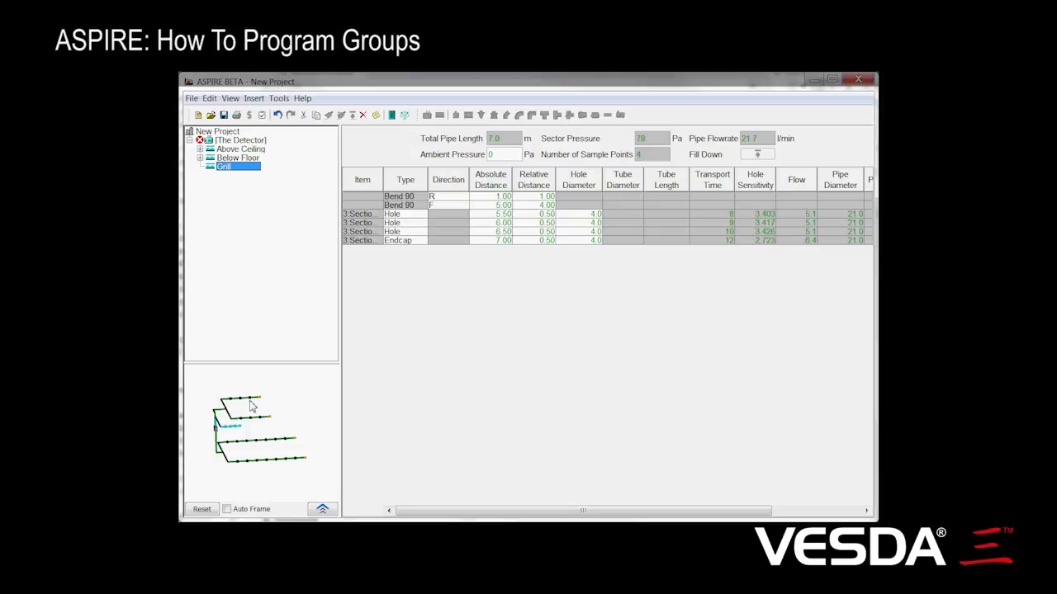
Step: Show the group details of the detector and add another sampling hole group
{"action": "left_click", "coordinate": [235, 142]}
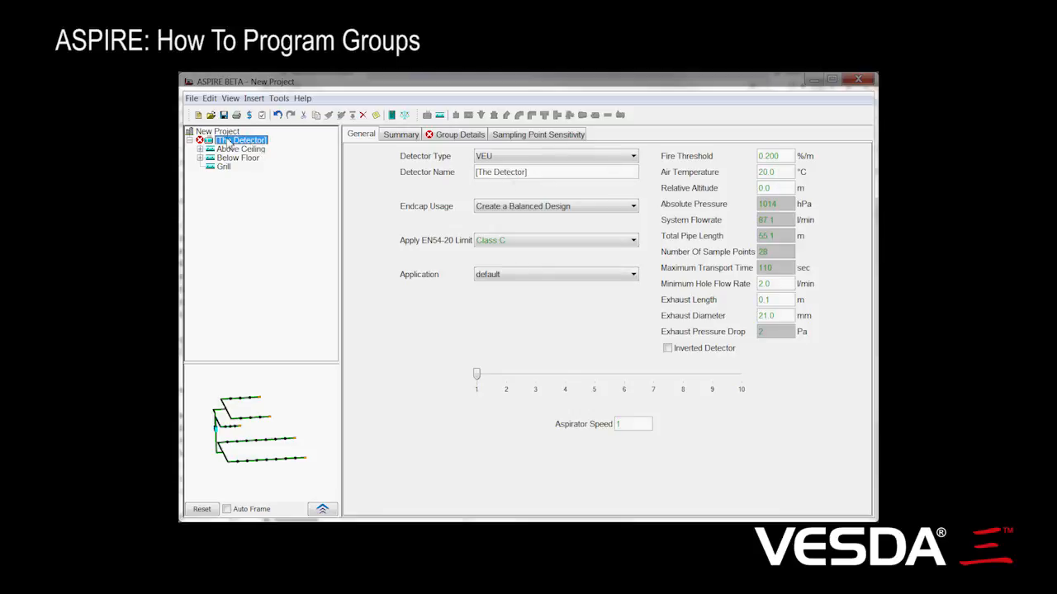
{"action": "left_click", "coordinate": [462, 136]}
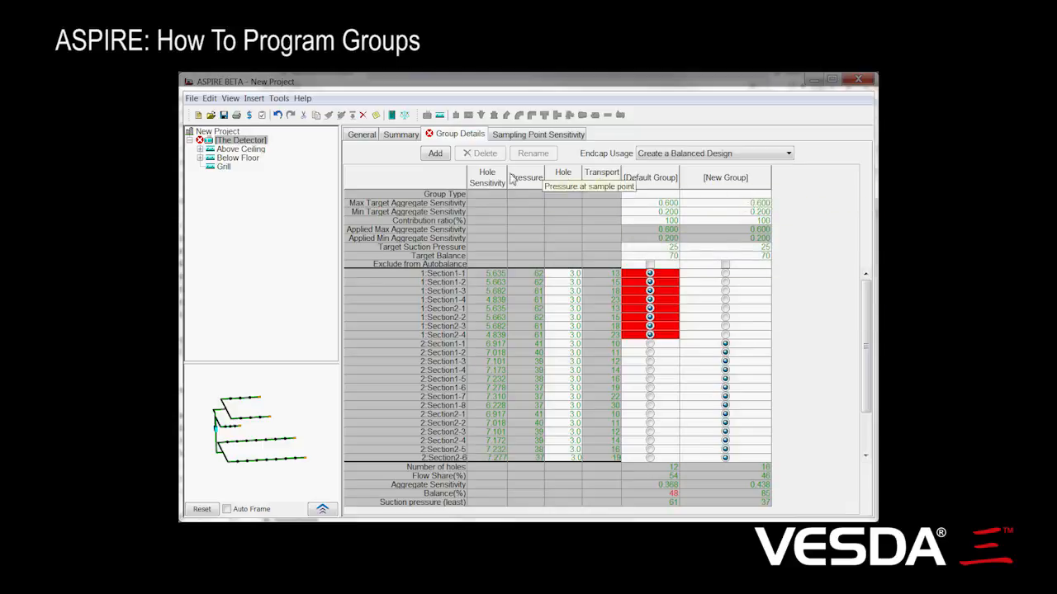
{"action": "left_click", "coordinate": [447, 159]}
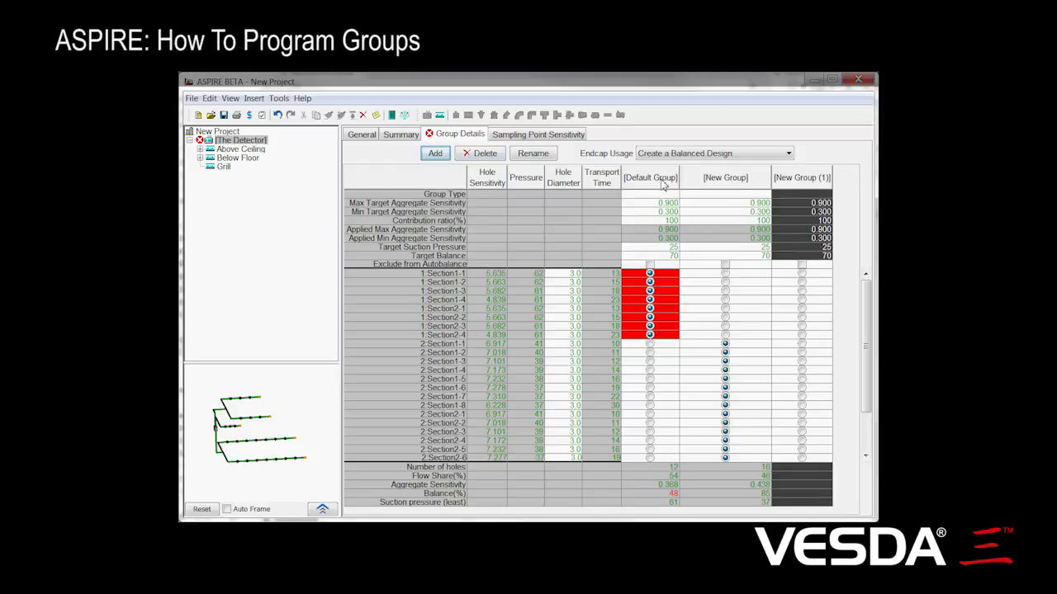
Step: Rename the default group as Above Ceiling
{"action": "right_click", "coordinate": [662, 185]}
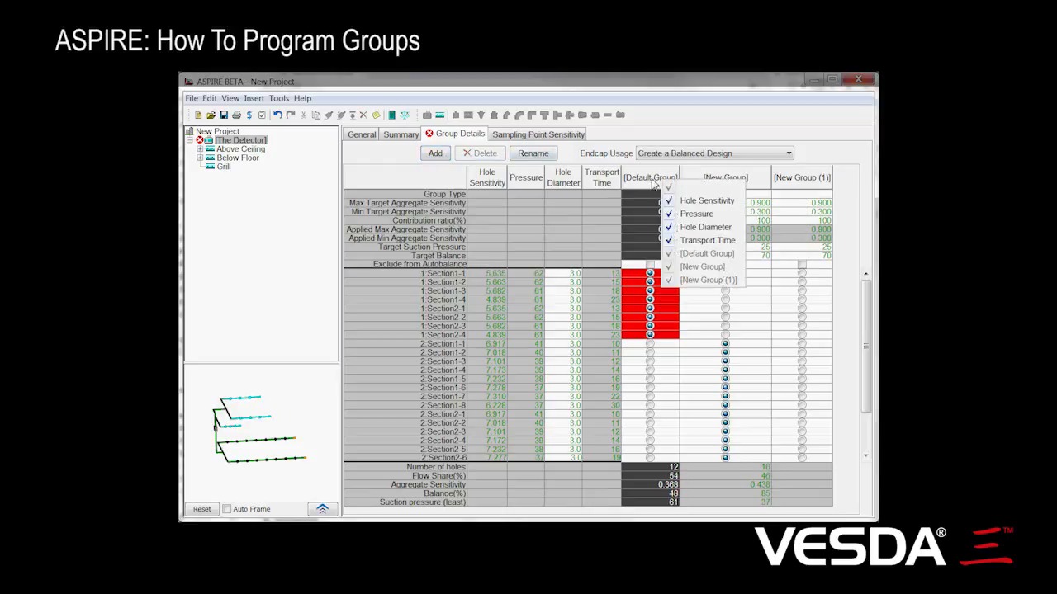
{"action": "left_click", "coordinate": [656, 183]}
{"action": "left_click", "coordinate": [533, 154]}
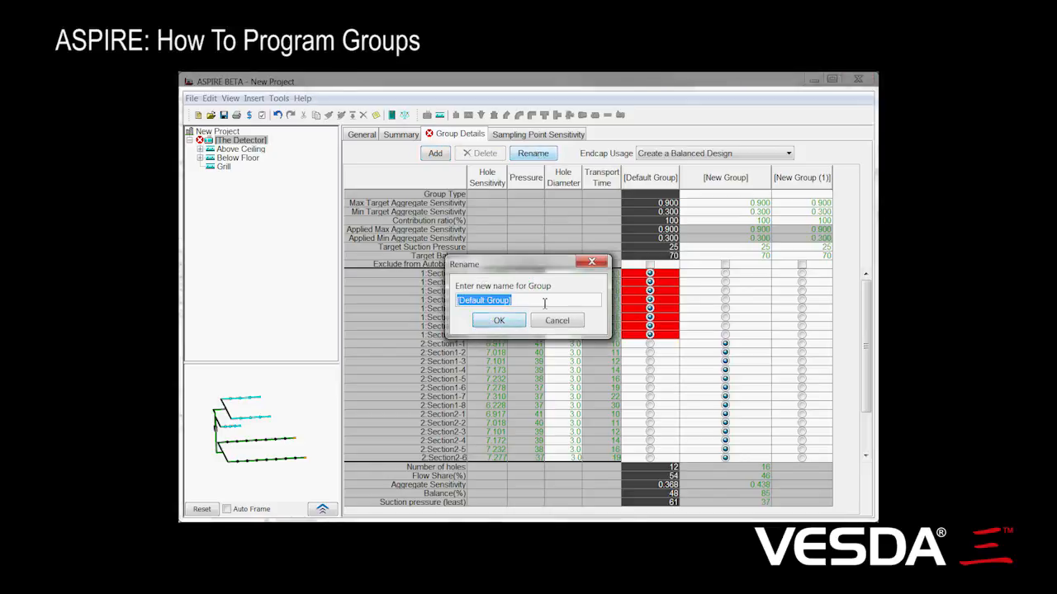
{"action": "type", "text": "Above"}
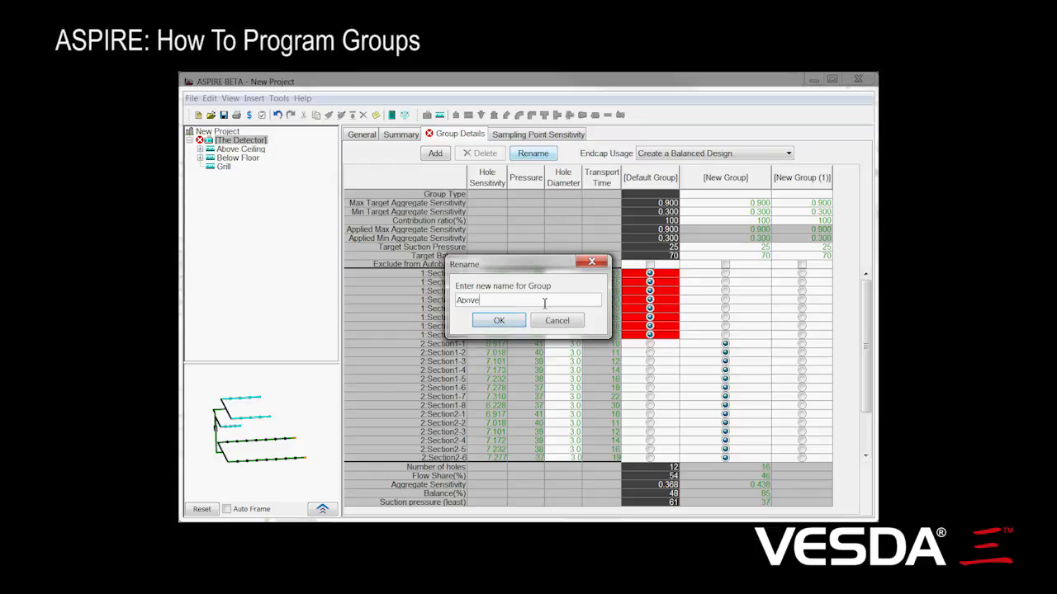
{"action": "type", "text": "bove Ceiling"}
{"action": "key", "text": "Return"}
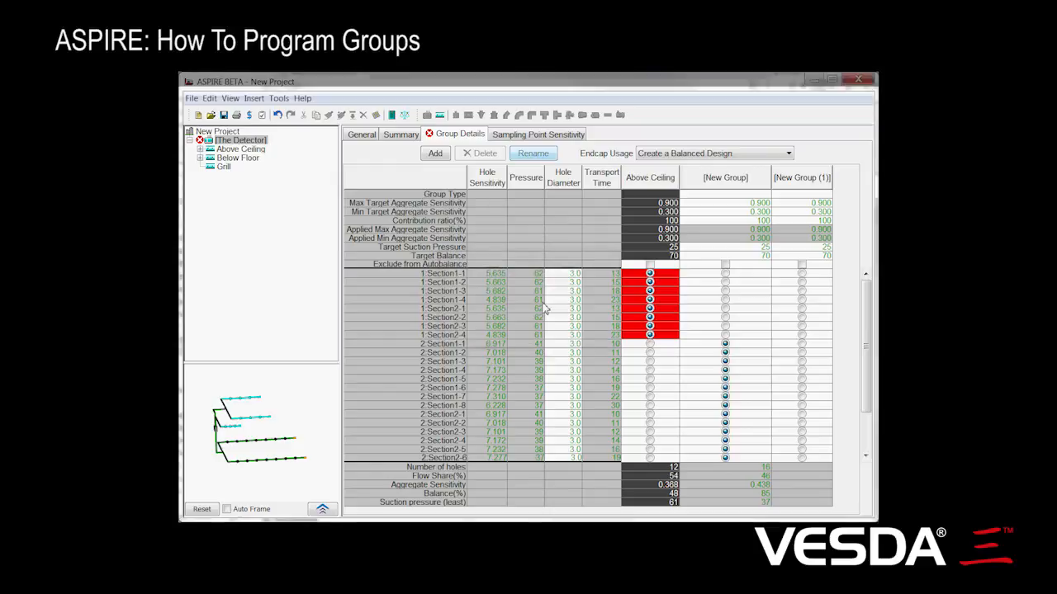
Step: Rename the [New Group] group as Below Floor
{"action": "left_click", "coordinate": [689, 188]}
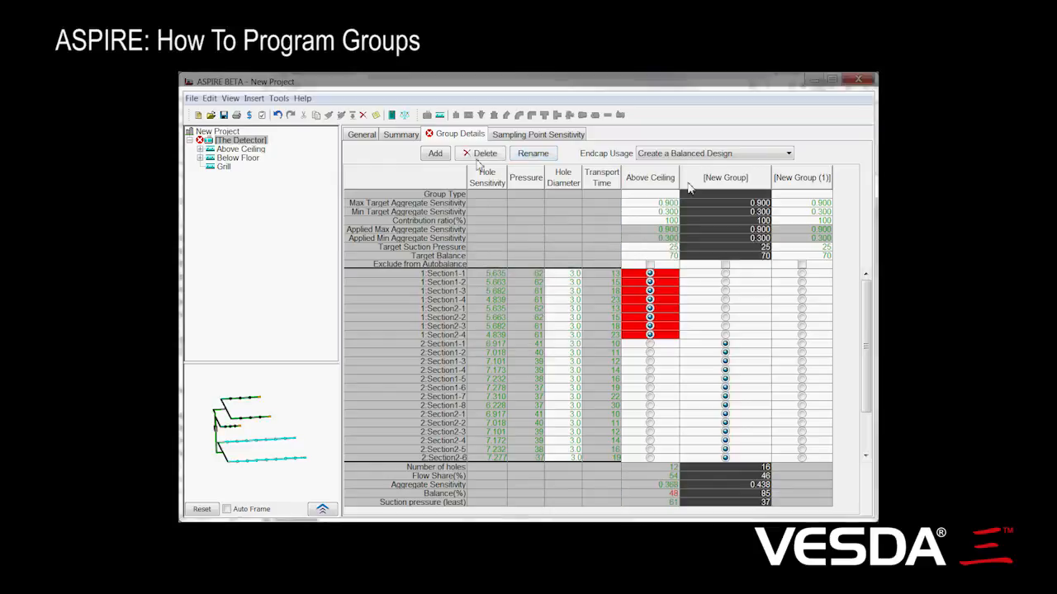
{"action": "left_click", "coordinate": [533, 155]}
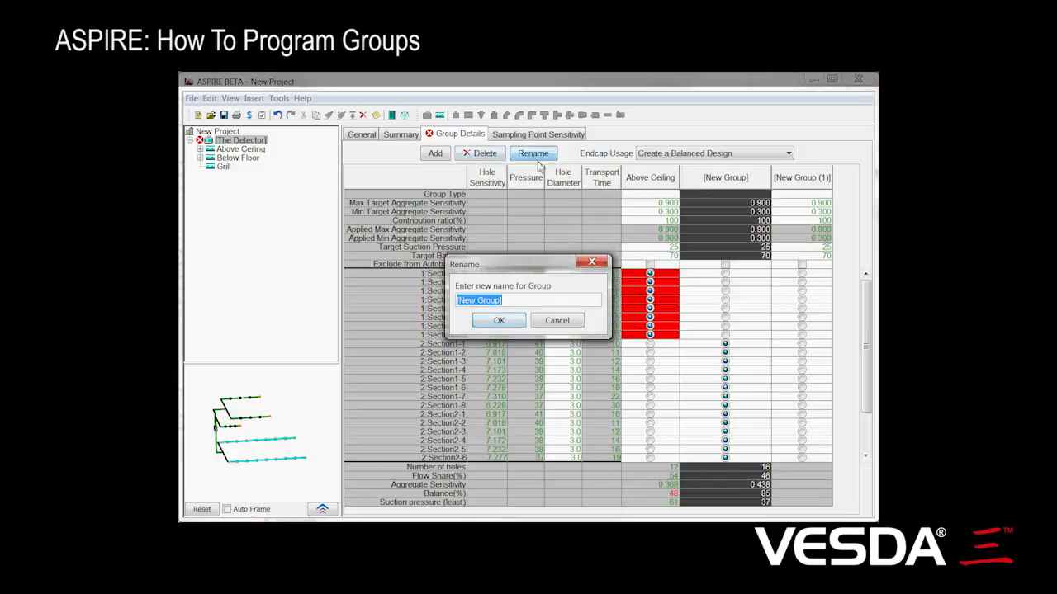
{"action": "type", "text": "Below Floor"}
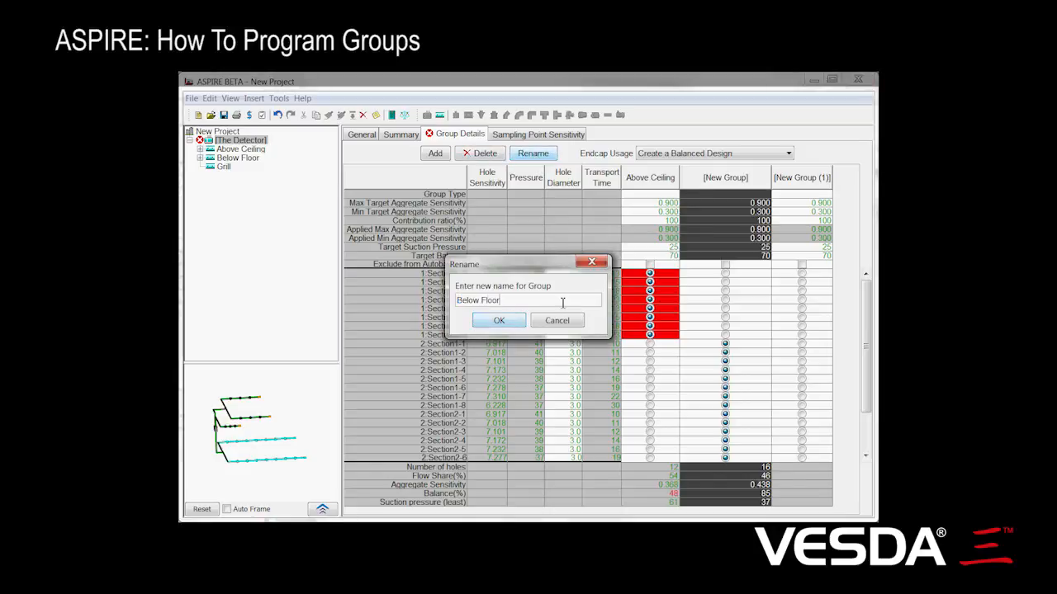
{"action": "key", "text": "Return"}
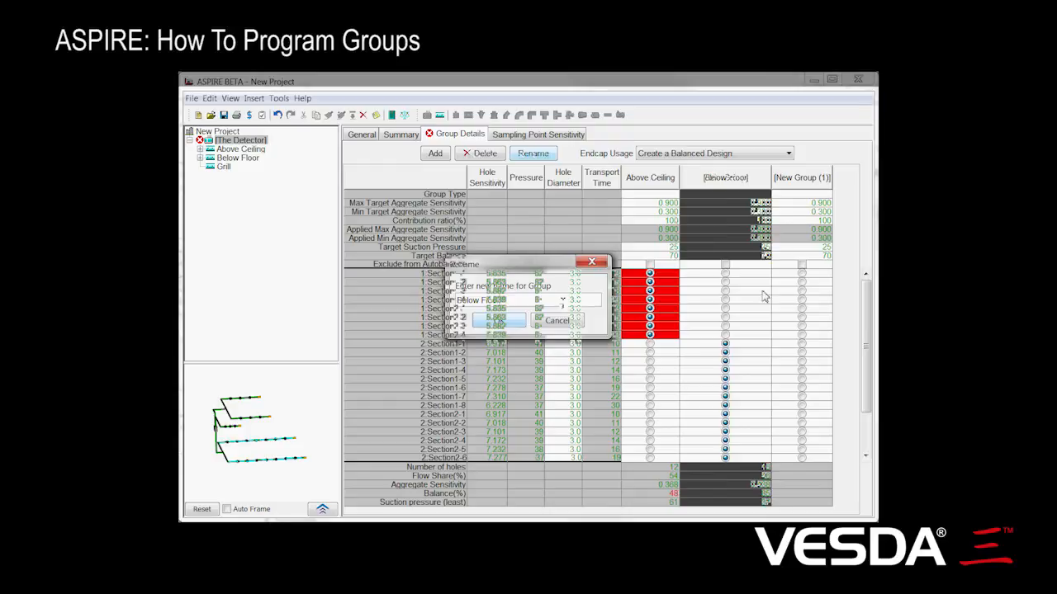
Step: Rename the [New Group (1)] group as Grille
{"action": "left_click", "coordinate": [794, 191]}
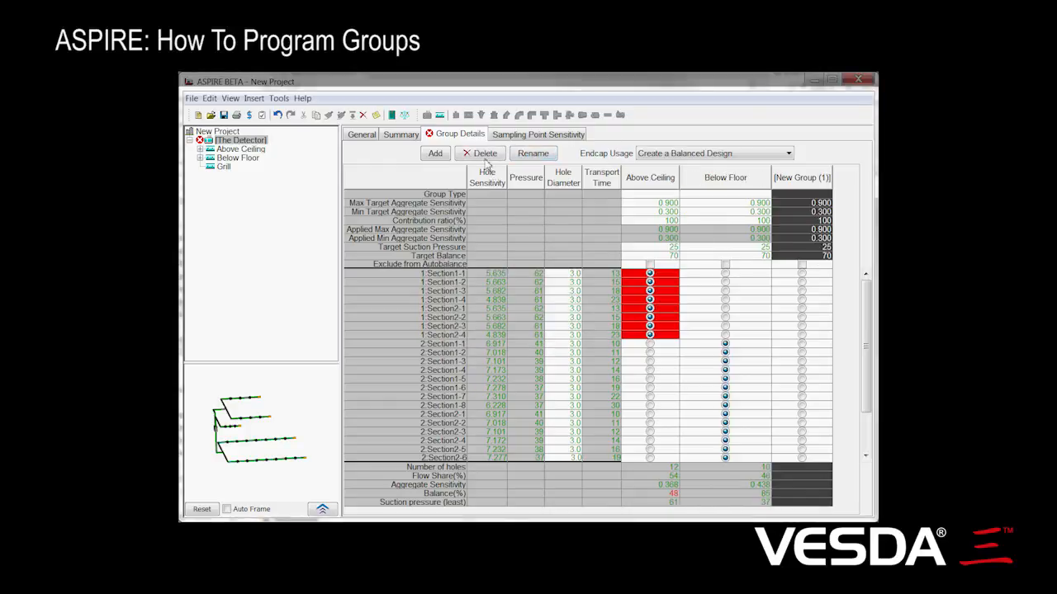
{"action": "left_click", "coordinate": [530, 157]}
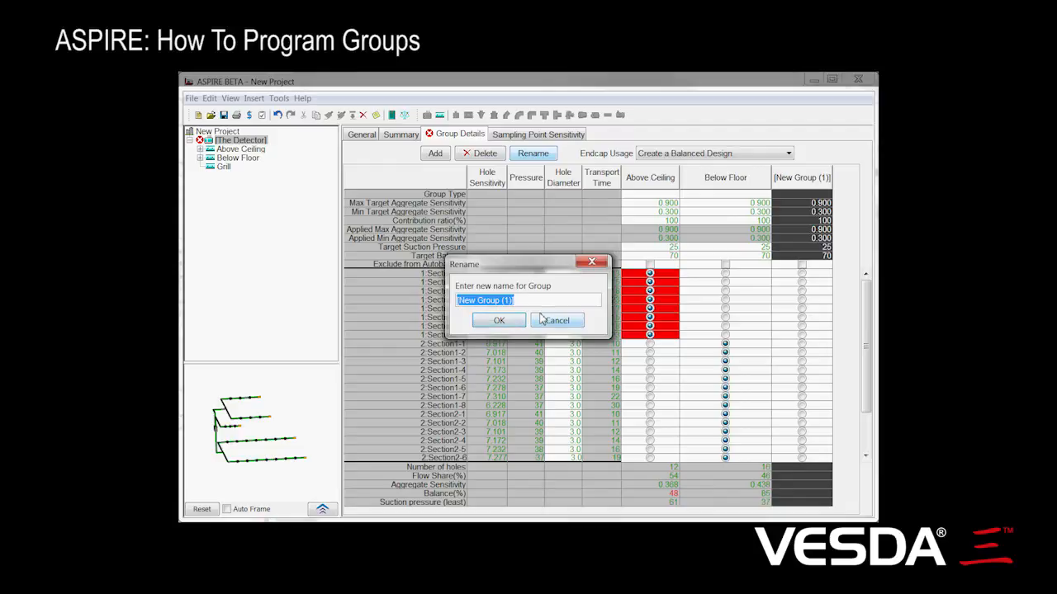
{"action": "type", "text": "Grille"}
{"action": "key", "text": "Return"}
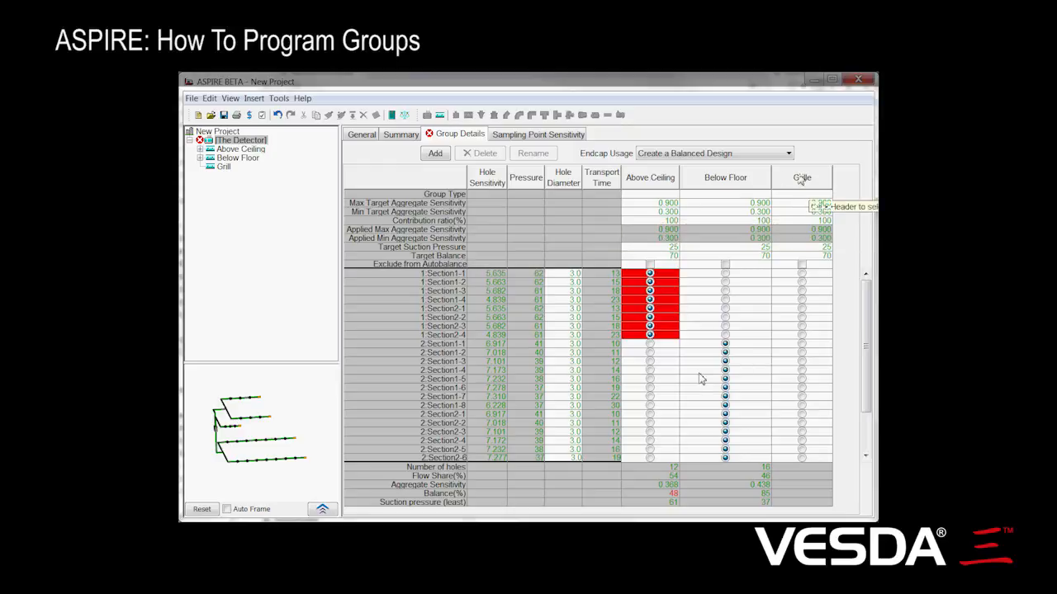
Step: Assign the four pipe 3 holes, 3:Section0-1 through 3:Section0-4, to the Grille group
{"action": "scroll", "coordinate": [859, 417], "scroll_direction": "down", "scroll_amount": 2}
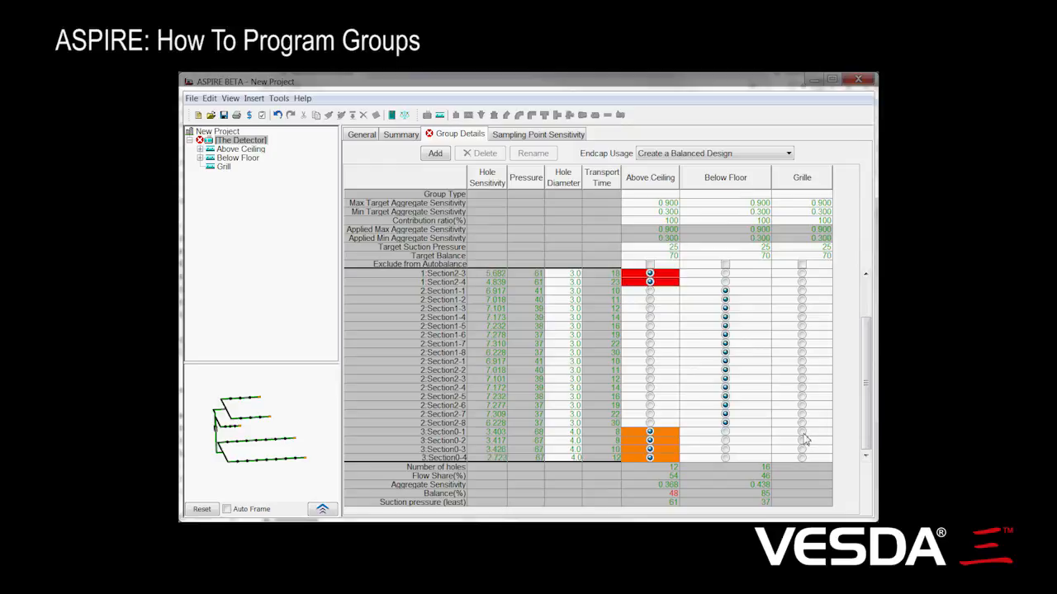
{"action": "left_click", "coordinate": [802, 432]}
{"action": "left_click", "coordinate": [802, 441]}
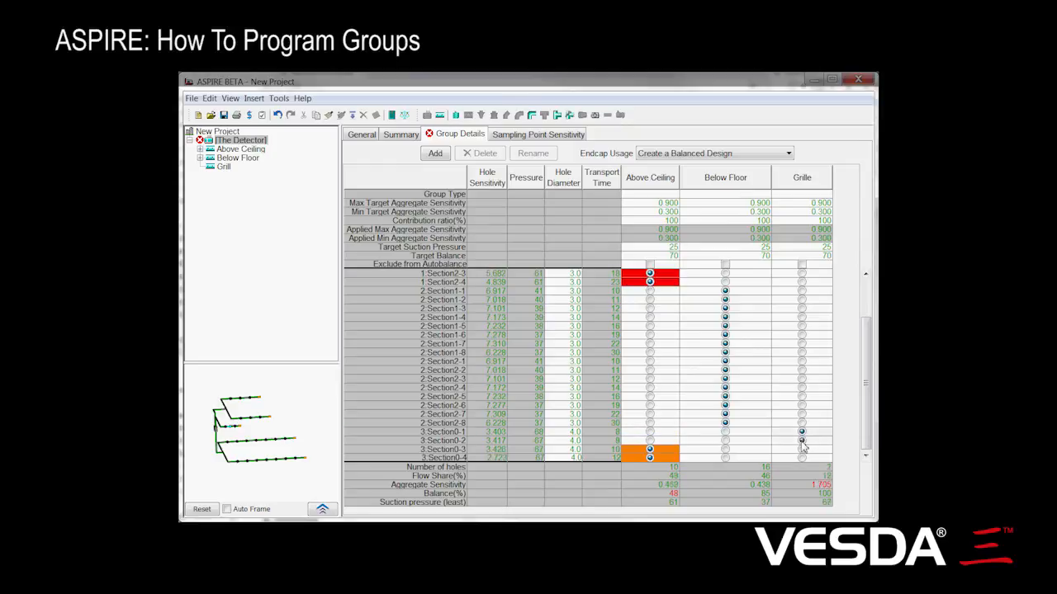
{"action": "left_click", "coordinate": [802, 449]}
{"action": "left_click", "coordinate": [802, 458]}
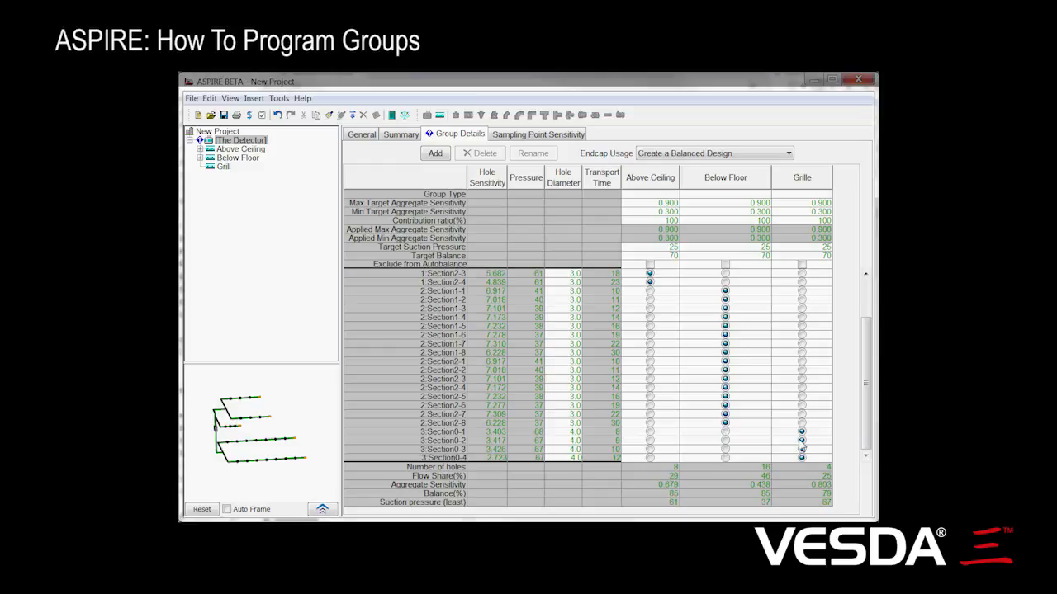
Step: Reassign hole 3:Section0-2 to the Above Ceiling group and return it to the Grille group
{"action": "left_click", "coordinate": [650, 441]}
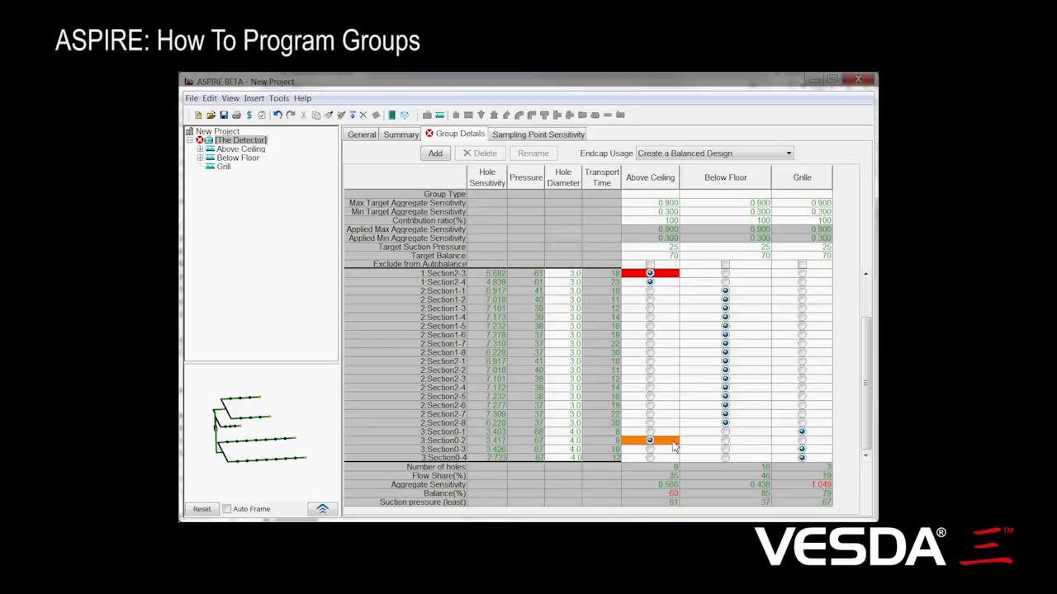
{"action": "left_click", "coordinate": [801, 440]}
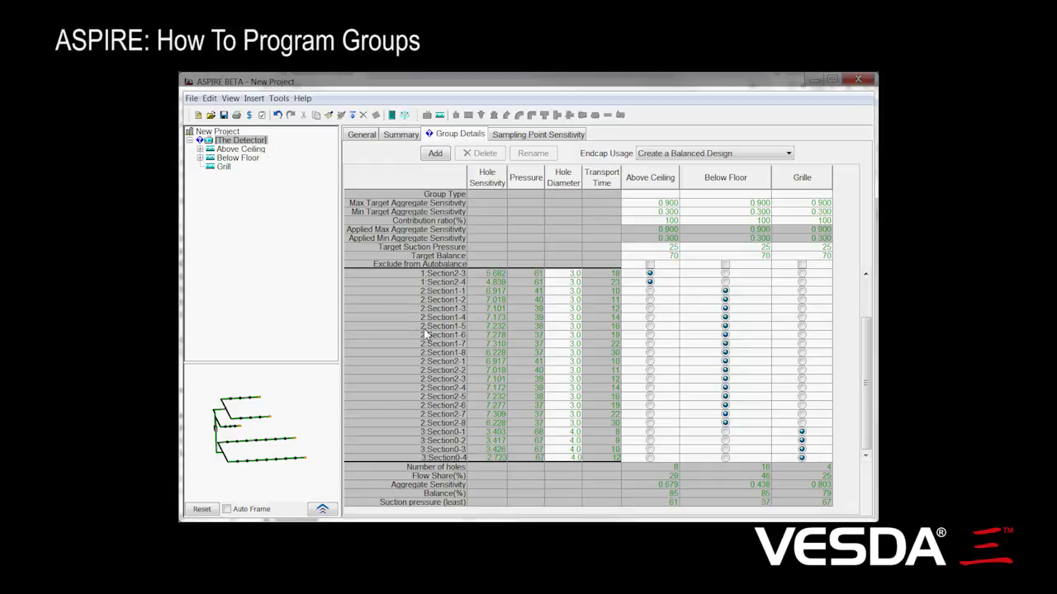
Step: Locate hole 2:Section1-5 in the pipe drawing and find the table row of a hole picked on the drawing's second upper branch
{"action": "left_click", "coordinate": [396, 327]}
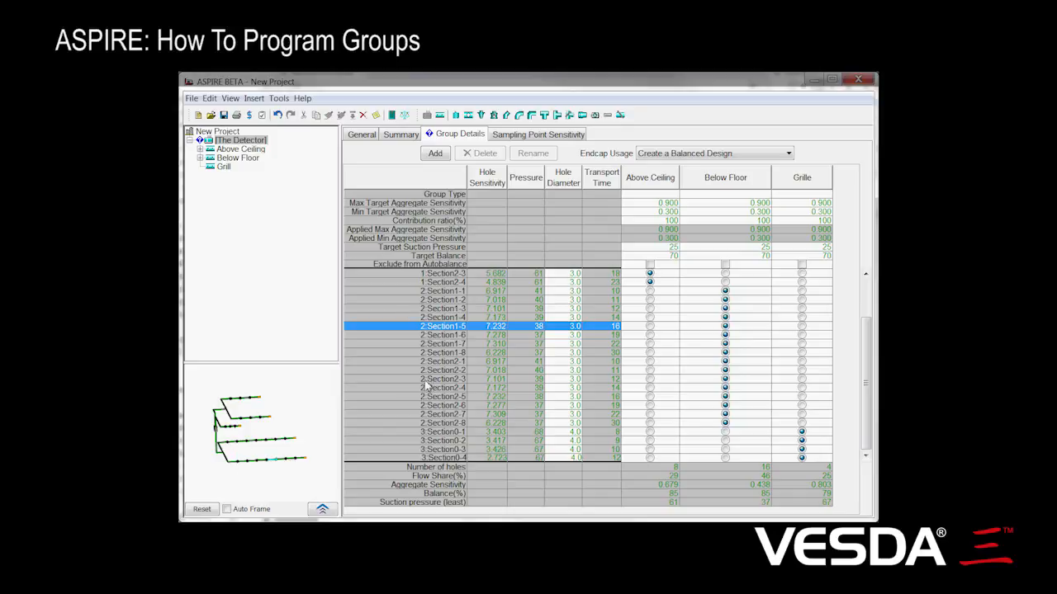
{"action": "left_click", "coordinate": [257, 423]}
{"action": "left_click", "coordinate": [258, 424]}
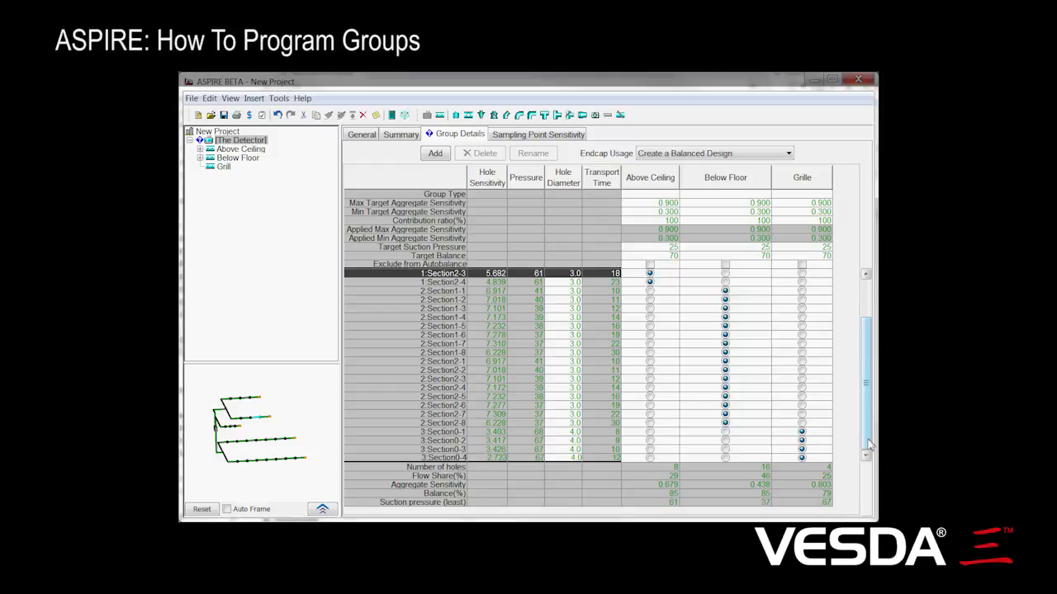
{"action": "left_click_drag", "start_coordinate": [867, 443], "coordinate": [867, 406]}
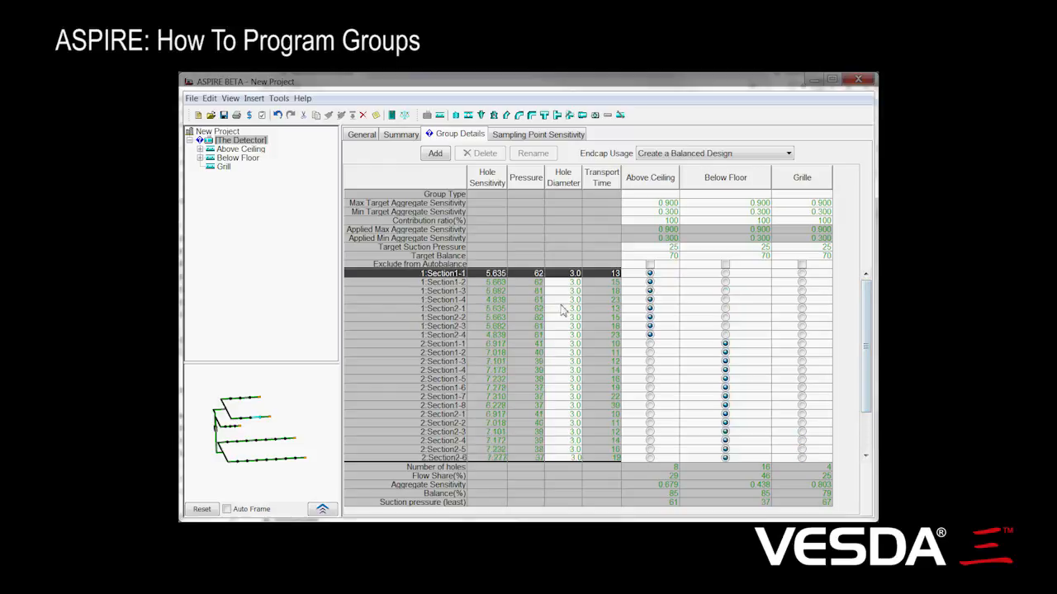
{"action": "left_click_drag", "start_coordinate": [868, 324], "coordinate": [868, 364]}
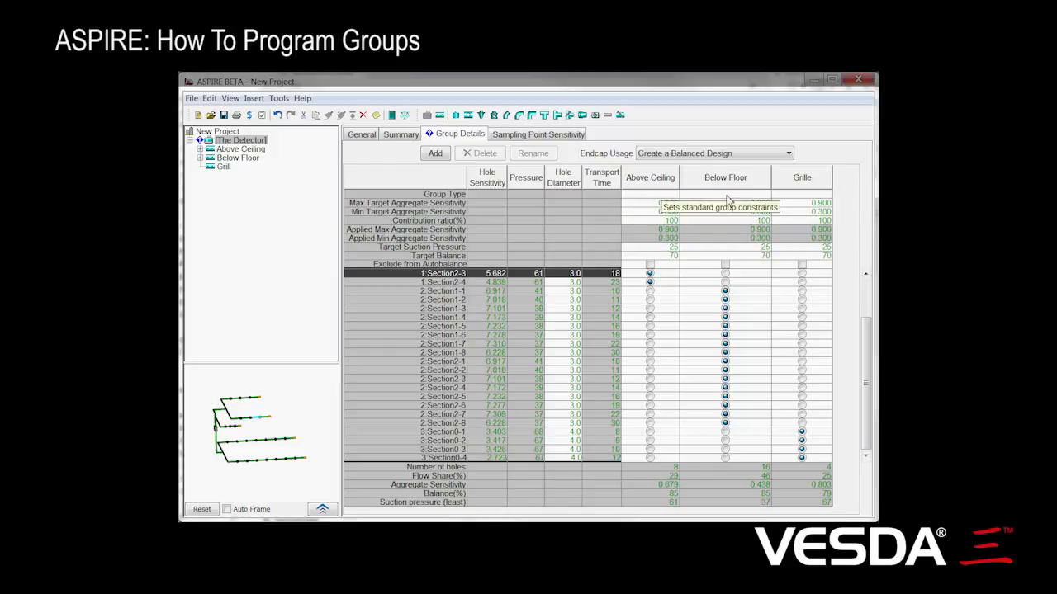
Step: View the group types available for the Above Ceiling group without choosing one
{"action": "left_click", "coordinate": [667, 195]}
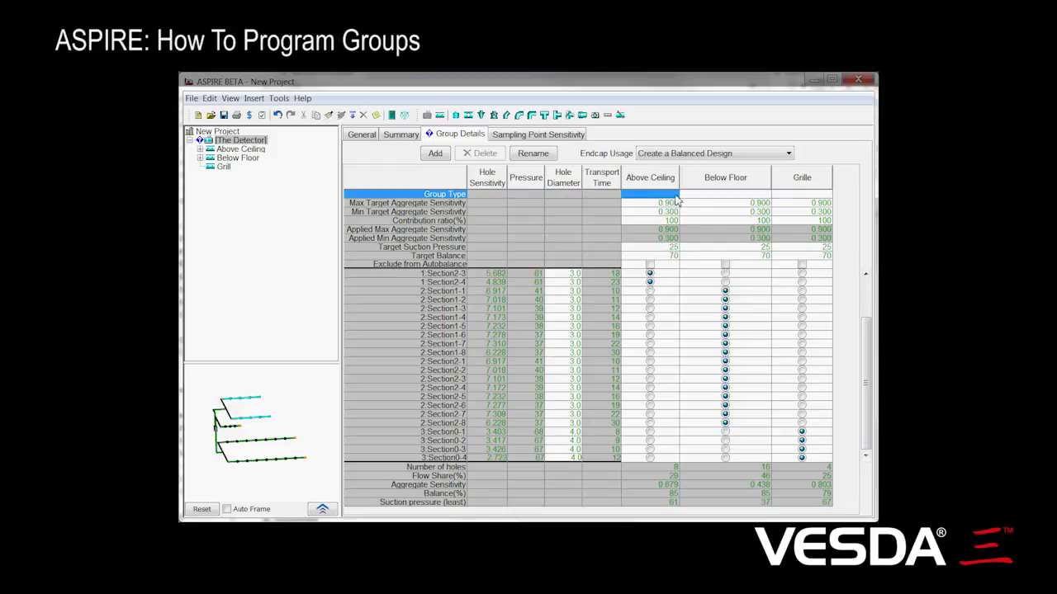
{"action": "left_click", "coordinate": [673, 196]}
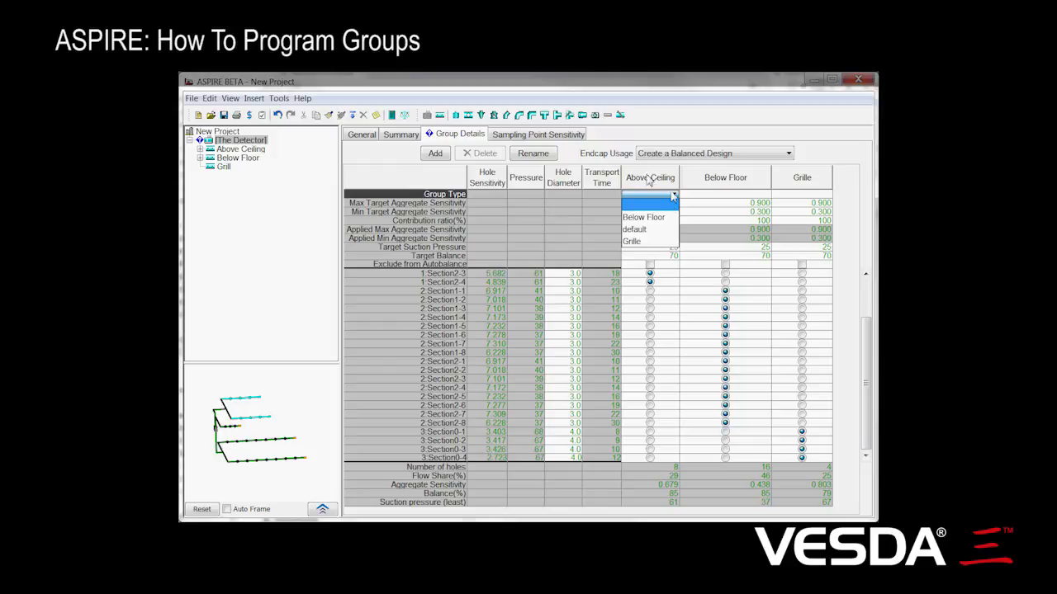
{"action": "left_click", "coordinate": [747, 200]}
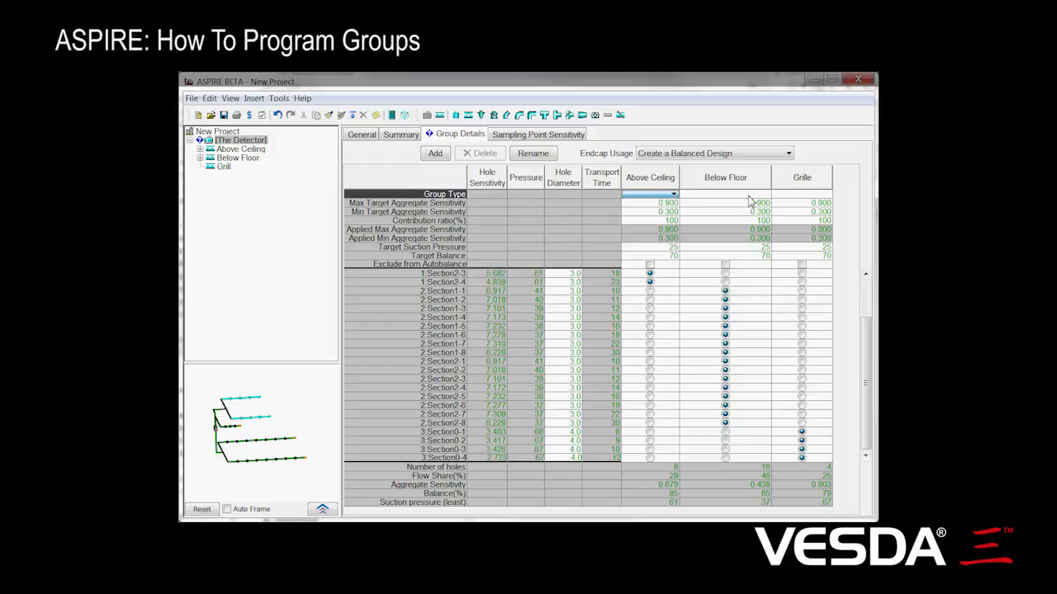
Step: Set the group type to Below Floor for the Below Floor group and to Grille for the Grille group
{"action": "left_click", "coordinate": [766, 195]}
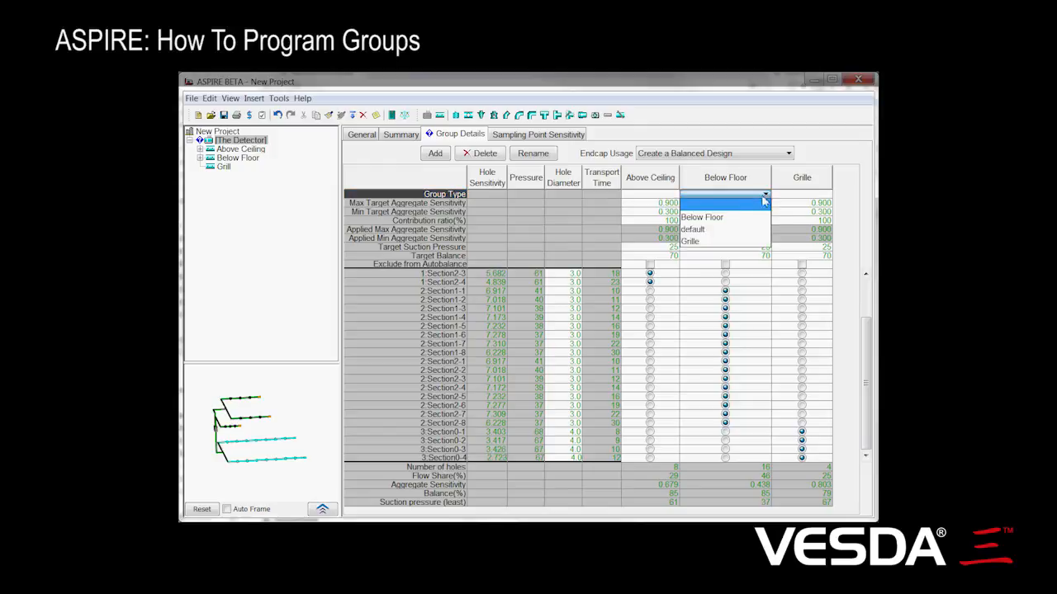
{"action": "left_click", "coordinate": [751, 215]}
{"action": "left_click", "coordinate": [822, 195]}
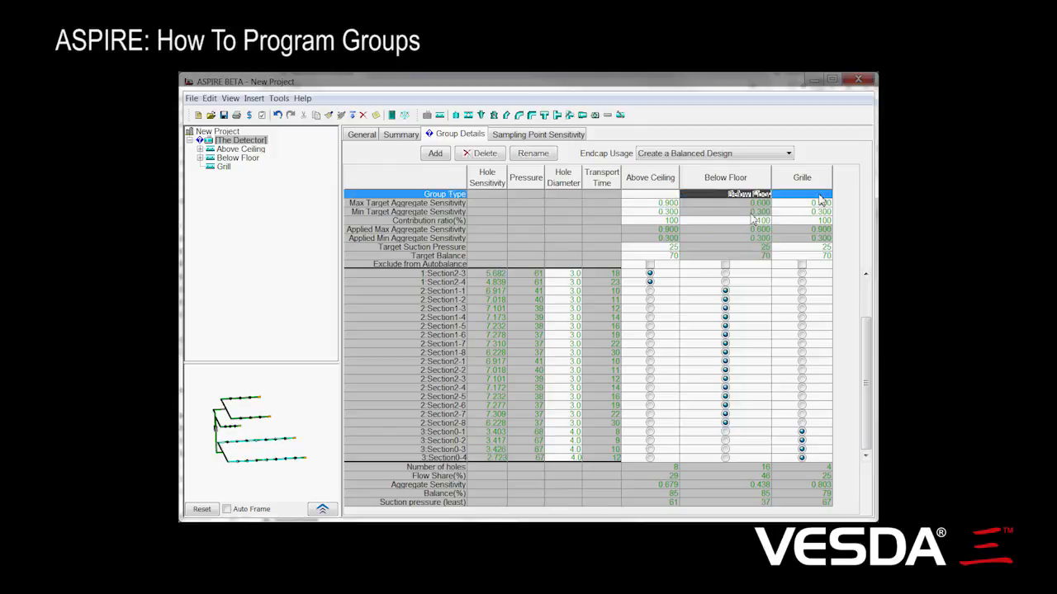
{"action": "left_click", "coordinate": [799, 241]}
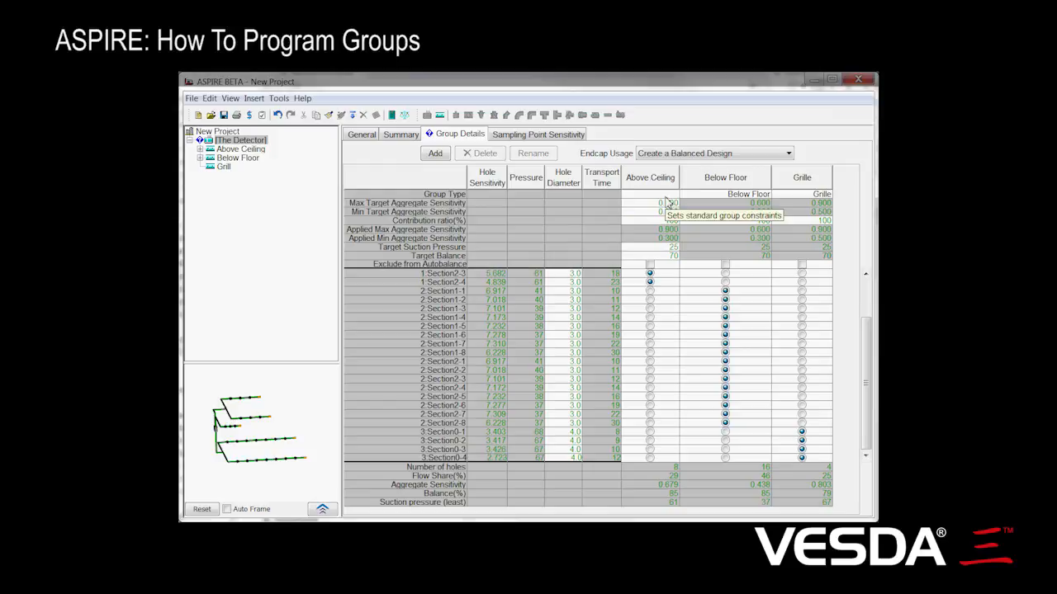
Step: Create a new group type named Ceiling
{"action": "left_click", "coordinate": [279, 99]}
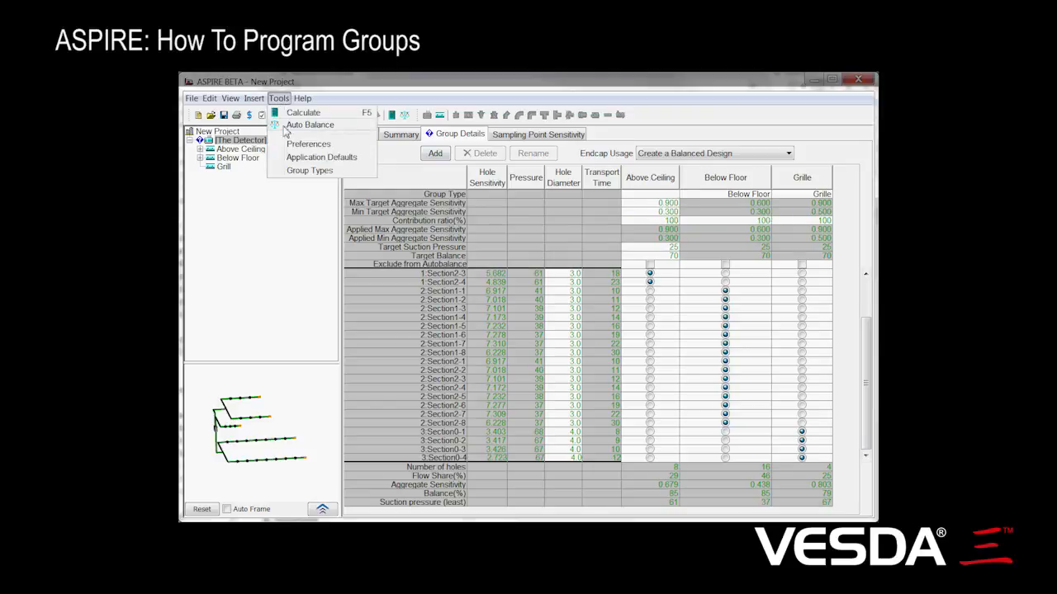
{"action": "left_click", "coordinate": [304, 170]}
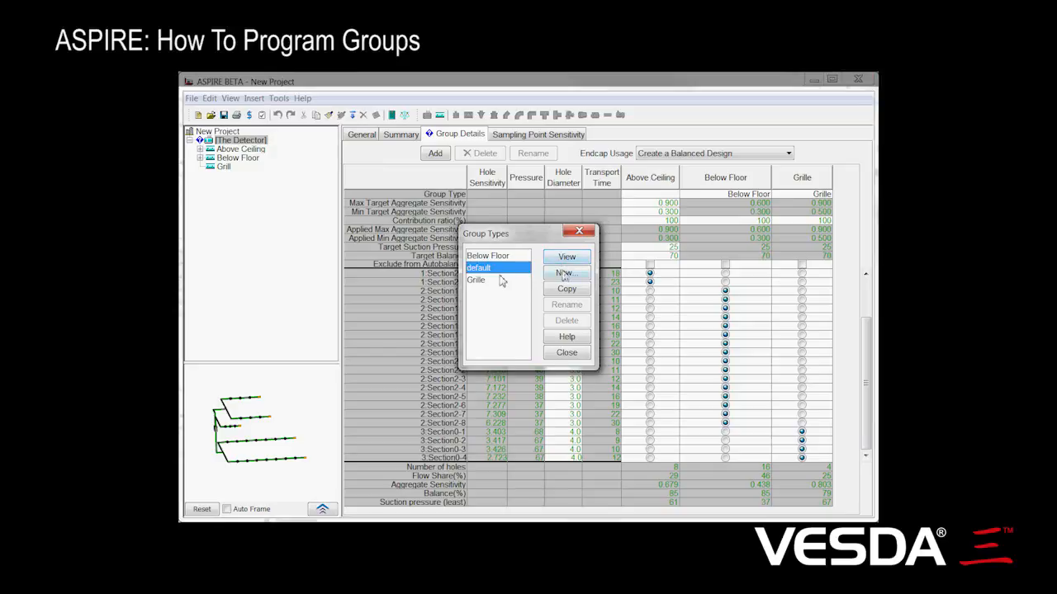
{"action": "left_click", "coordinate": [565, 273]}
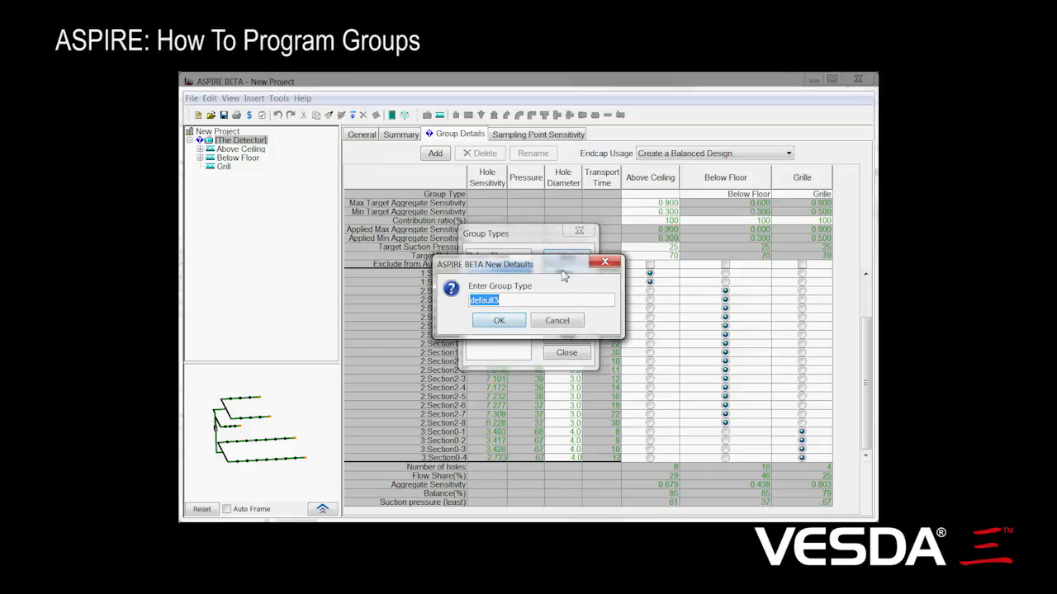
{"action": "type", "text": "Ce"}
{"action": "type", "text": "iling"}
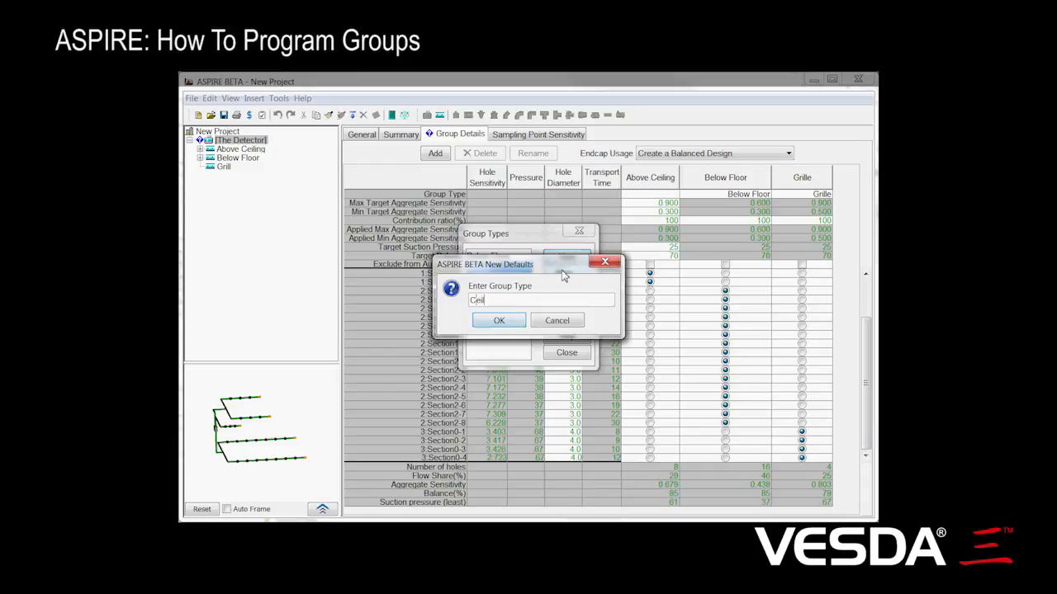
{"action": "left_click", "coordinate": [499, 320]}
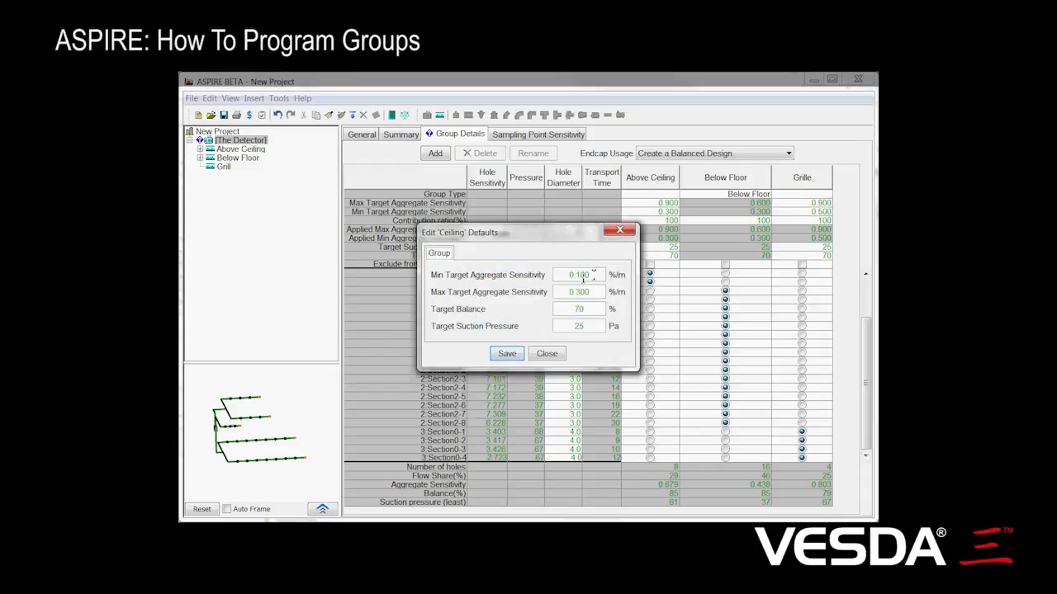
Step: Set the Ceiling type's minimum target aggregate sensitivity to 0.5 %/m and maximum to 0.8 %/m, and save the defaults
{"action": "double_click", "coordinate": [593, 275]}
{"action": "type", "text": "0.5"}
{"action": "left_click", "coordinate": [595, 293]}
{"action": "type", "text": "0.8"}
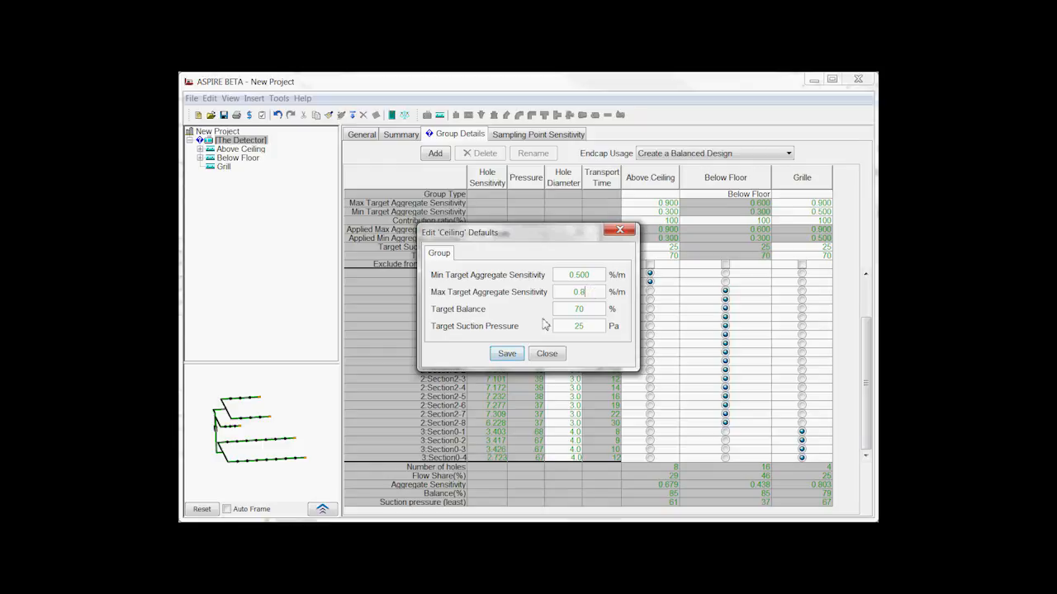
{"action": "left_click", "coordinate": [507, 353]}
{"action": "left_click", "coordinate": [546, 355]}
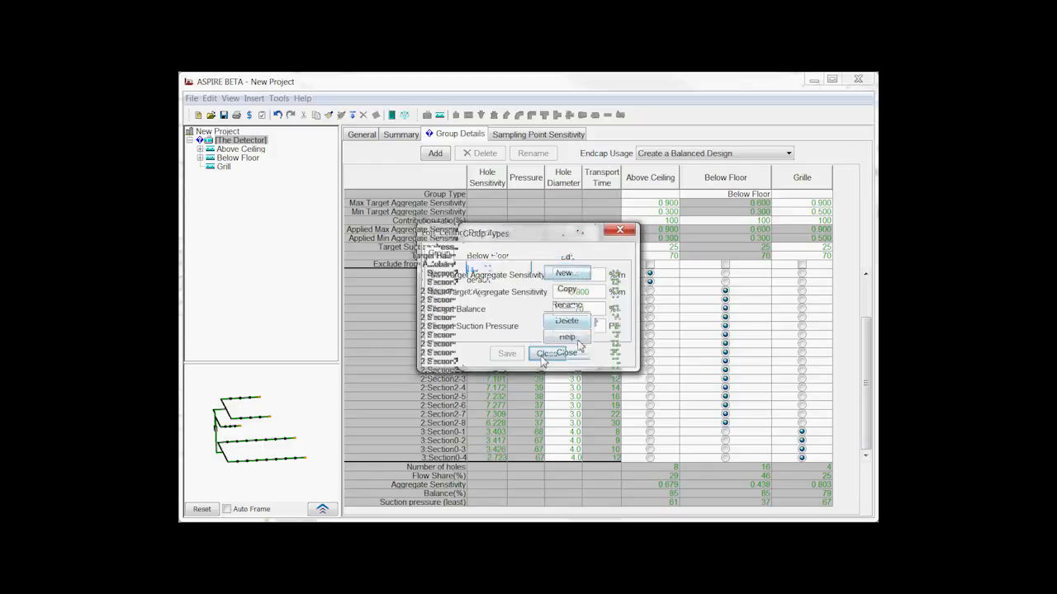
{"action": "left_click", "coordinate": [578, 352]}
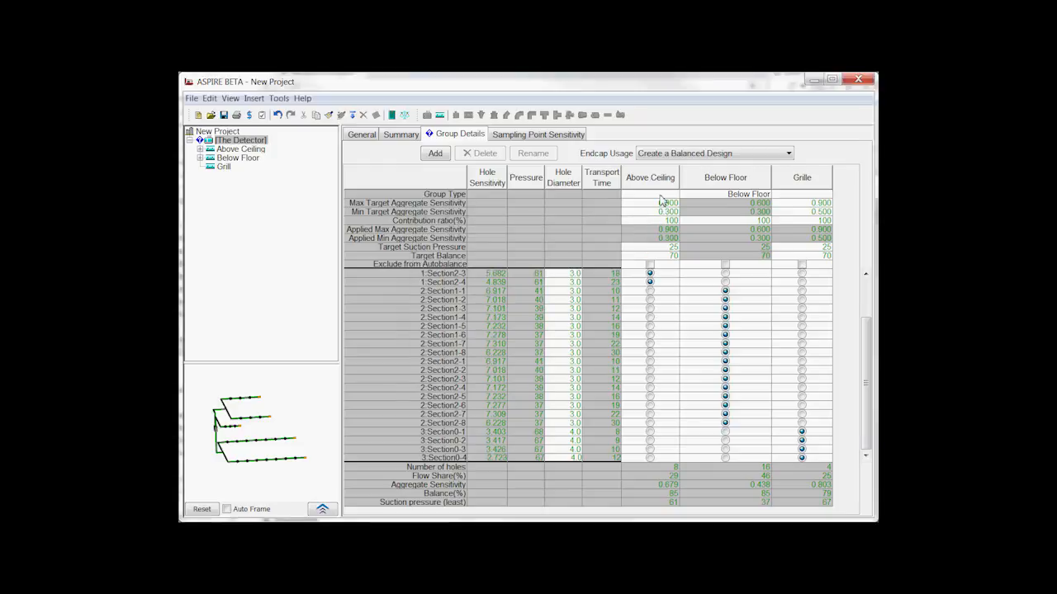
Step: Reload the detector's group details and set the Above Ceiling group's type to Ceiling
{"action": "left_click", "coordinate": [236, 133]}
{"action": "left_click", "coordinate": [242, 142]}
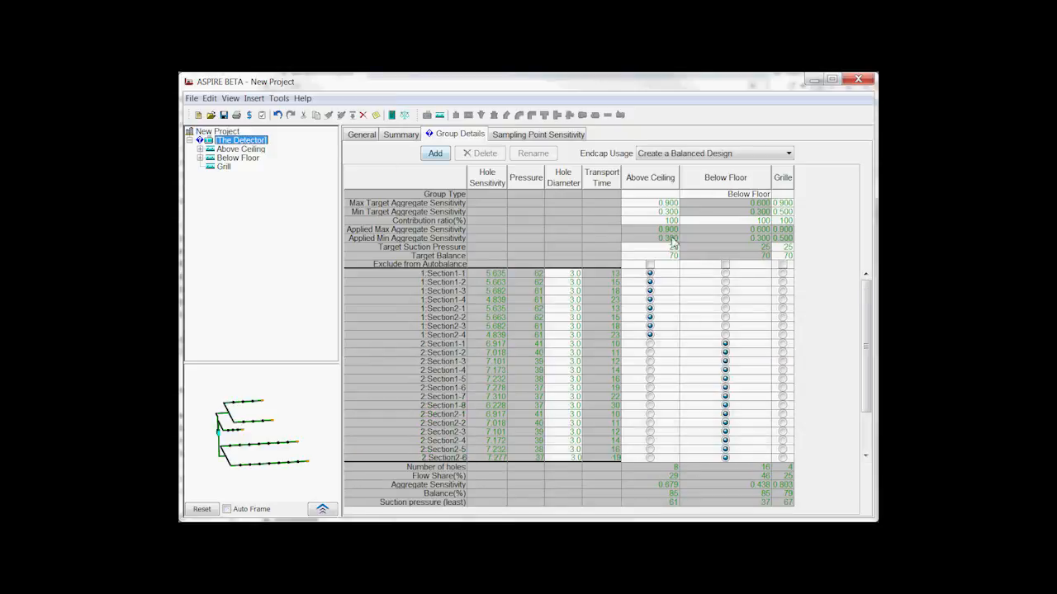
{"action": "left_click", "coordinate": [673, 195]}
{"action": "left_click", "coordinate": [673, 197]}
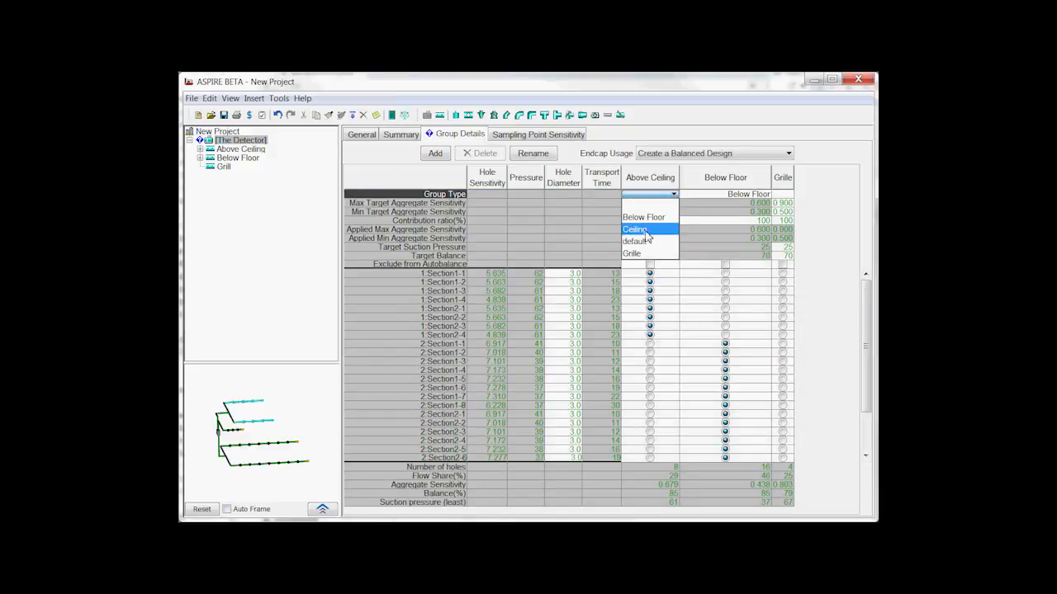
{"action": "left_click", "coordinate": [665, 229]}
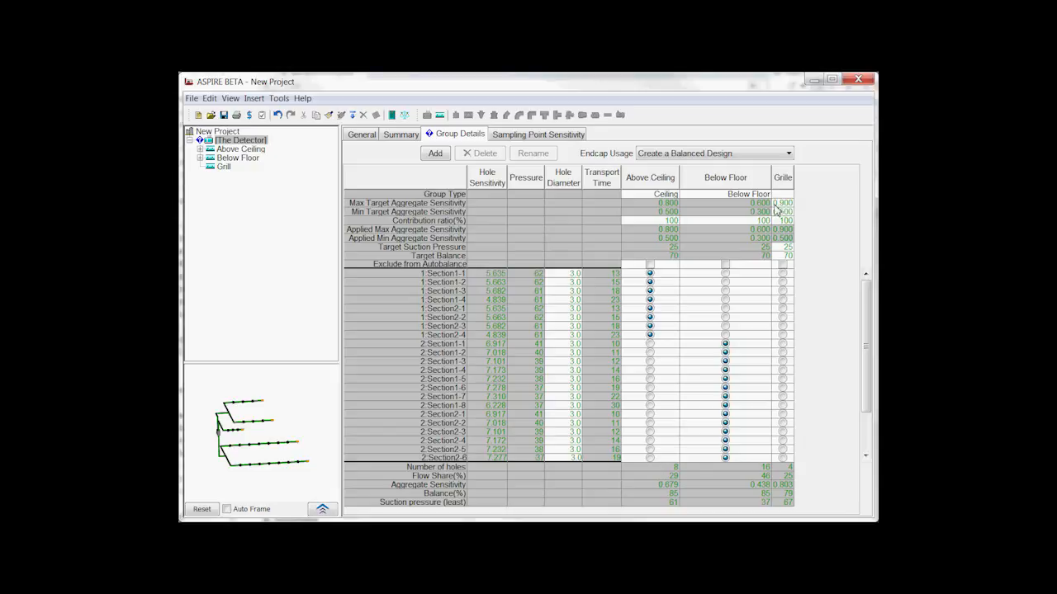
Step: Compare the maximum target aggregate sensitivity of the Above Ceiling group with that of the Grille group
{"action": "left_click", "coordinate": [654, 204]}
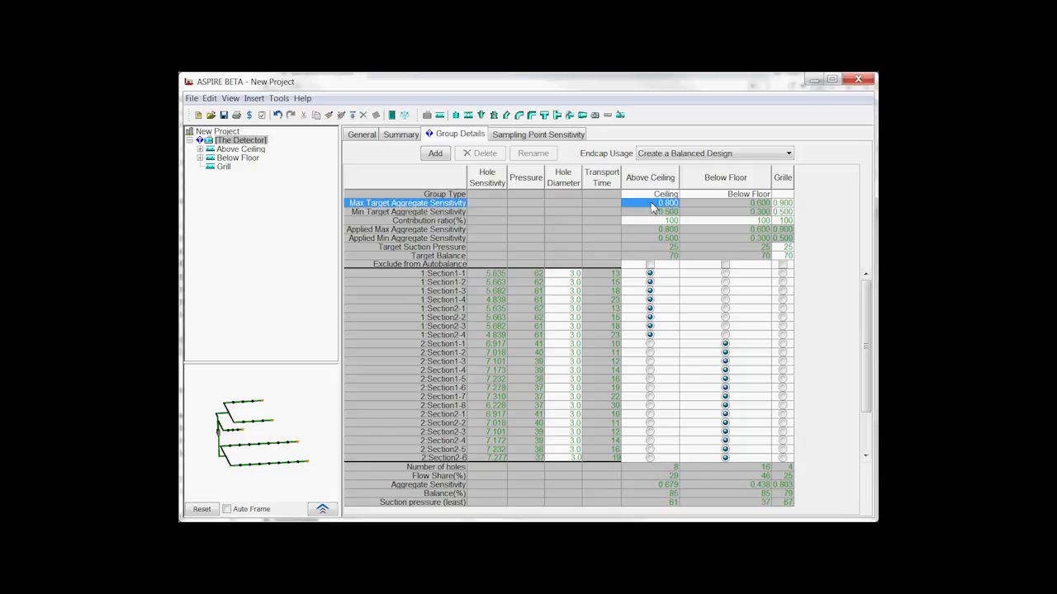
{"action": "left_click", "coordinate": [782, 204]}
{"action": "left_click", "coordinate": [650, 204]}
{"action": "left_click", "coordinate": [782, 204]}
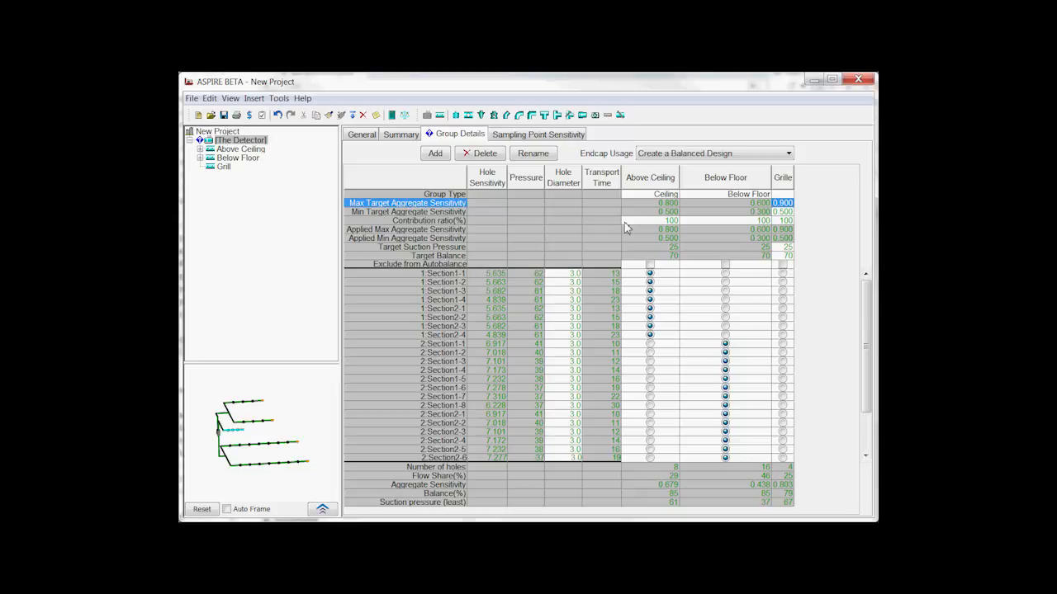
Step: Set the Above Ceiling group's contribution ratio to 50%
{"action": "left_click", "coordinate": [670, 222]}
{"action": "double_click", "coordinate": [670, 221]}
{"action": "type", "text": "50"}
{"action": "key", "text": "Return"}
{"action": "double_click", "coordinate": [670, 221]}
{"action": "key", "text": "Return"}
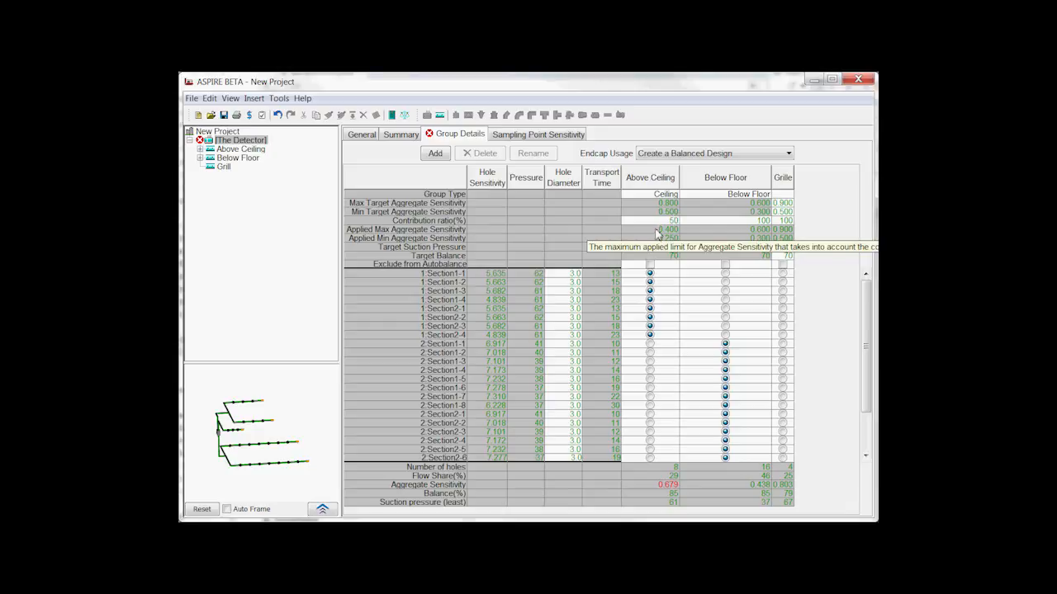
Step: Try a 90% contribution ratio for the Above Ceiling group, and return it to 100%
{"action": "left_click", "coordinate": [665, 221]}
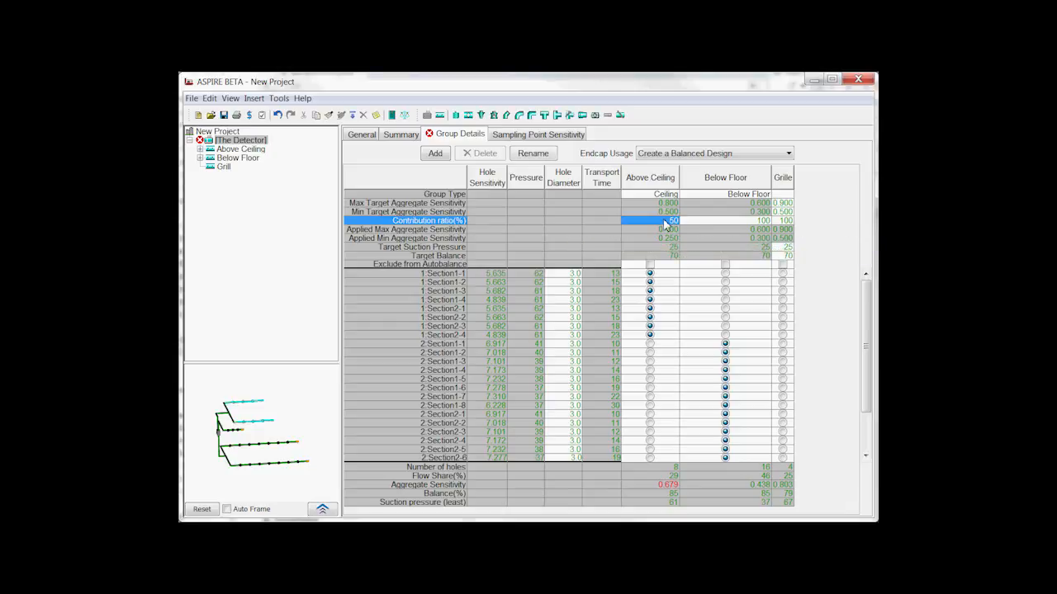
{"action": "double_click", "coordinate": [666, 223]}
{"action": "type", "text": "90"}
{"action": "key", "text": "Return"}
{"action": "double_click", "coordinate": [667, 223]}
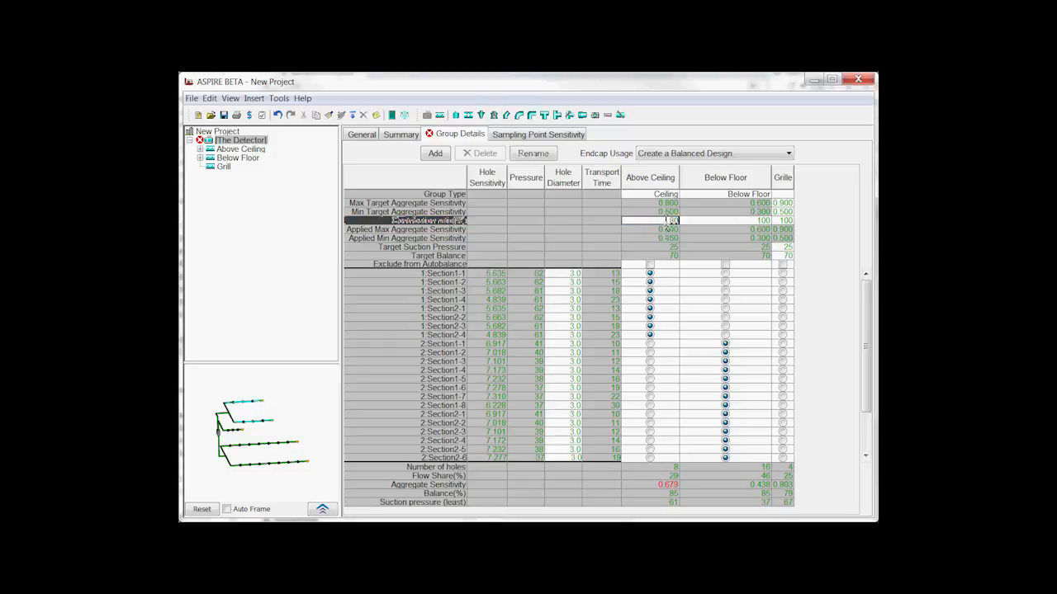
{"action": "type", "text": "100"}
{"action": "key", "text": "Return"}
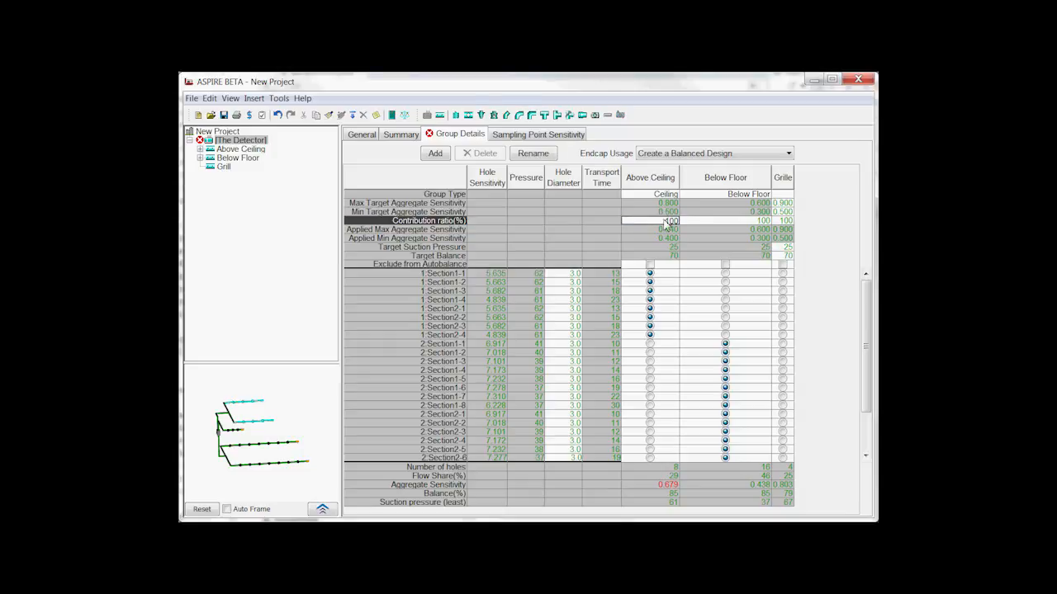
Step: Enlarge the program window slightly and widen the Grille column of the group table
{"action": "left_click_drag", "start_coordinate": [868, 356], "coordinate": [858, 410]}
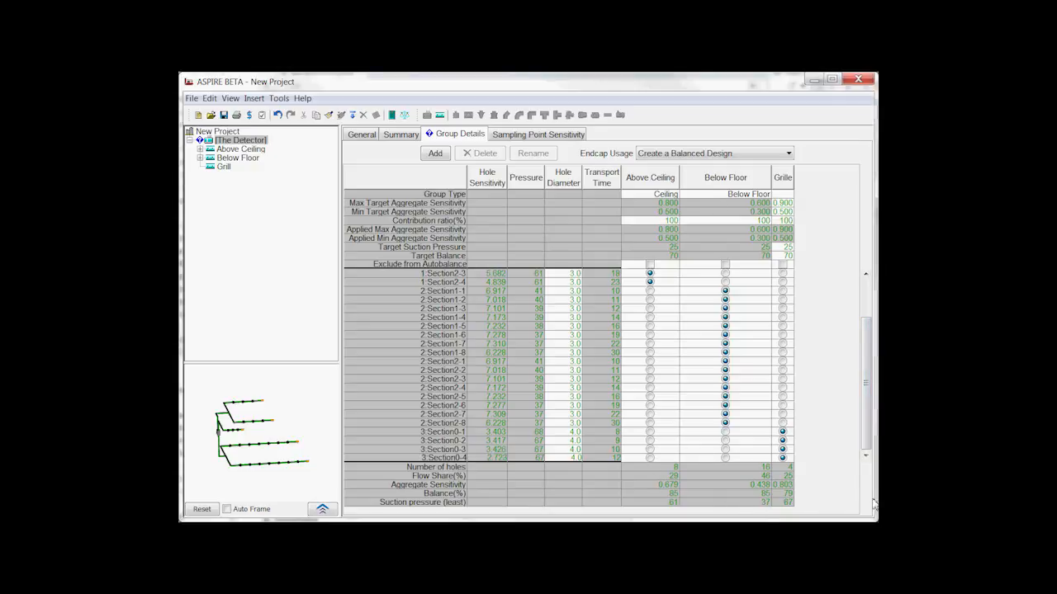
{"action": "left_click_drag", "start_coordinate": [872, 499], "coordinate": [882, 495]}
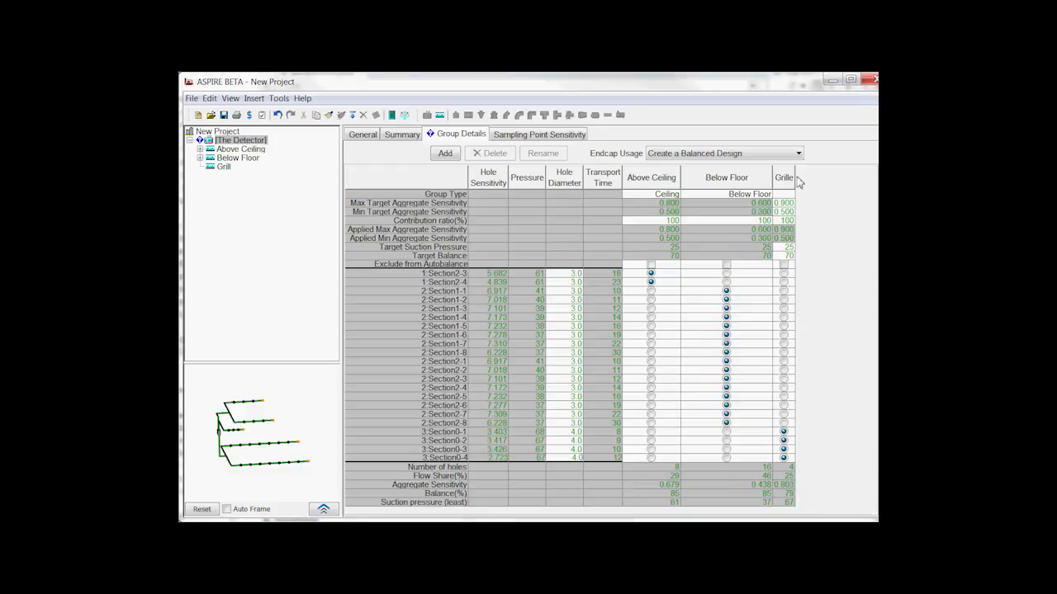
{"action": "left_click_drag", "start_coordinate": [795, 180], "coordinate": [830, 183]}
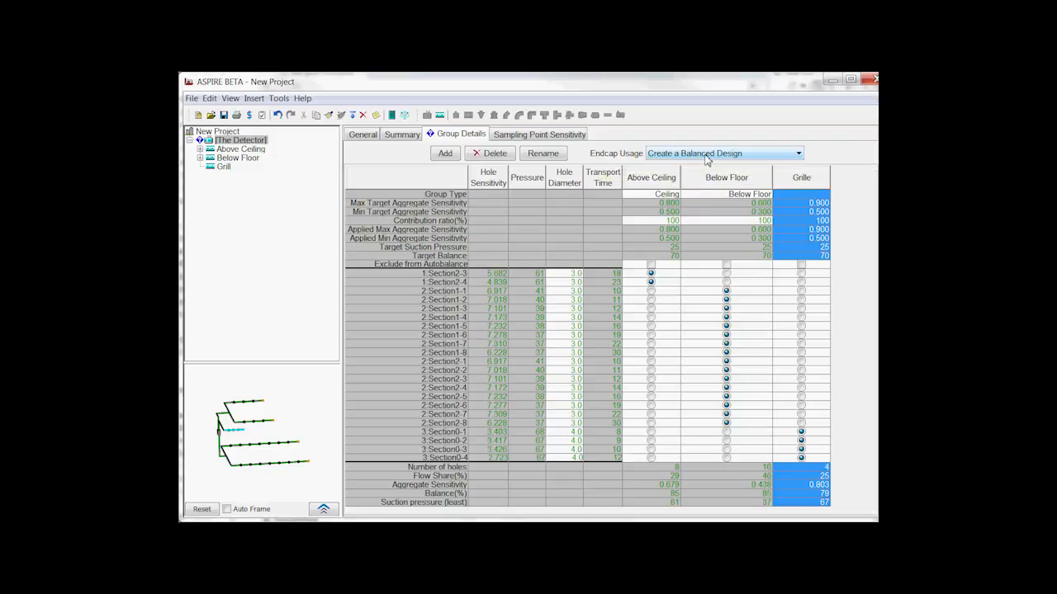
Step: Set the endcap usage to Use Endcaps to reduce Transport Time and bring the Default End Cap Group column into view
{"action": "left_click", "coordinate": [795, 155]}
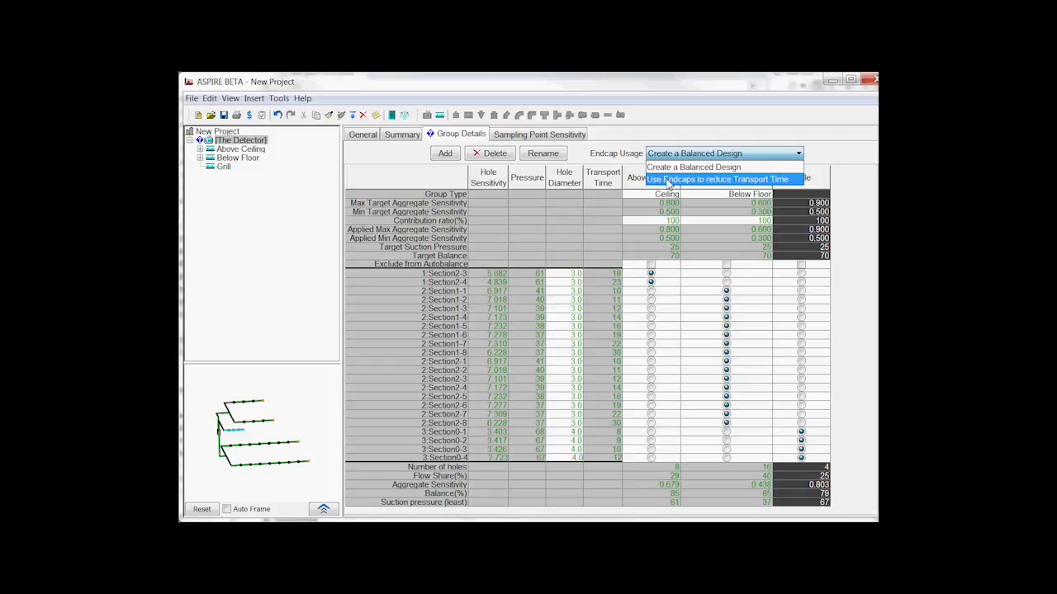
{"action": "left_click", "coordinate": [668, 182]}
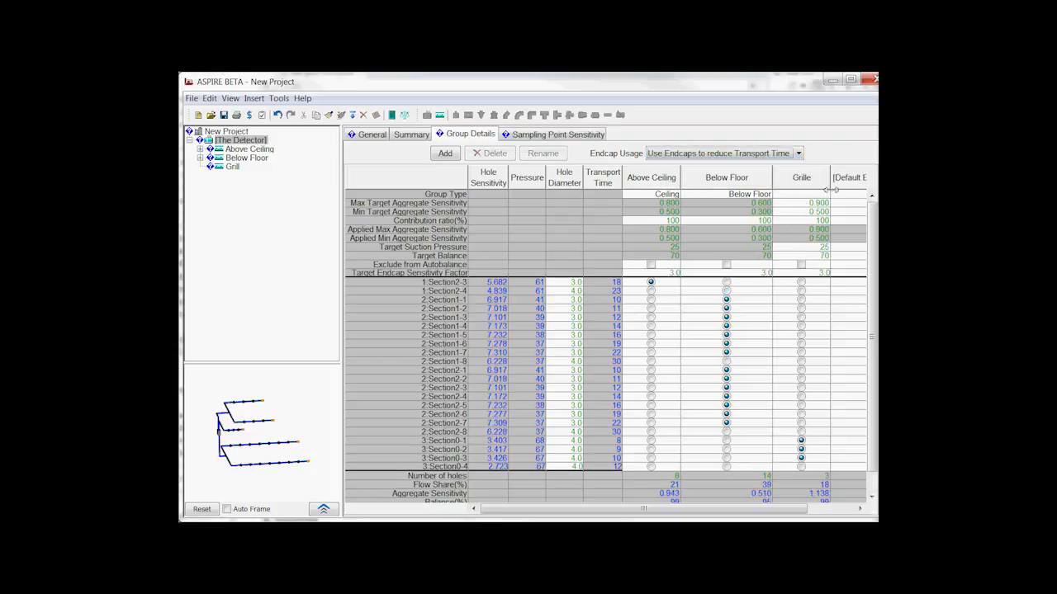
{"action": "left_click_drag", "start_coordinate": [768, 509], "coordinate": [816, 509]}
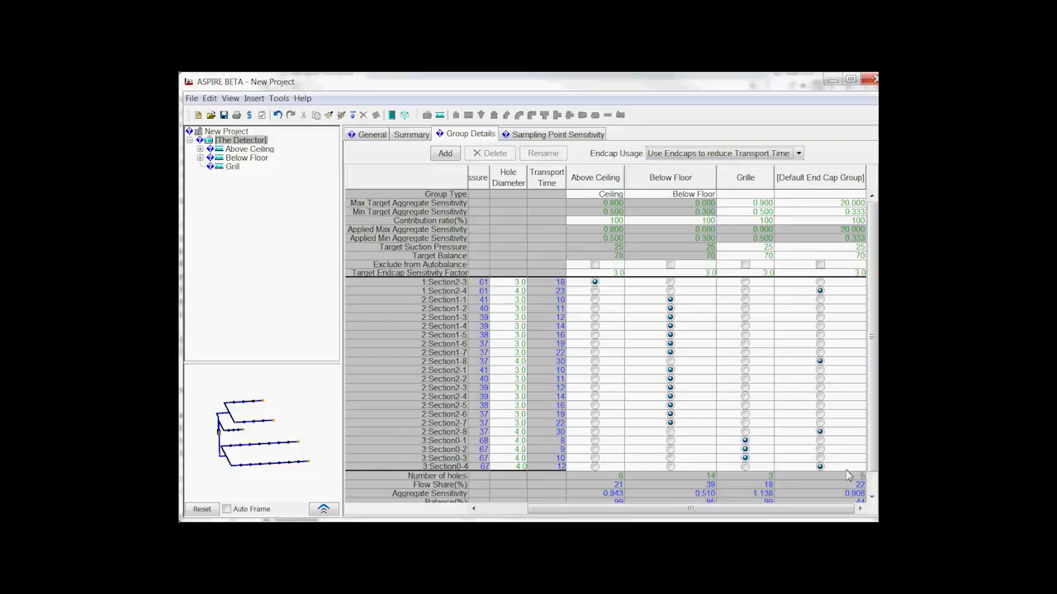
Step: Locate hole 3:Section0-4 and the endcap of the upper Below Floor branch, and examine the Default End Cap Group's sensitivity limits
{"action": "left_click", "coordinate": [442, 467]}
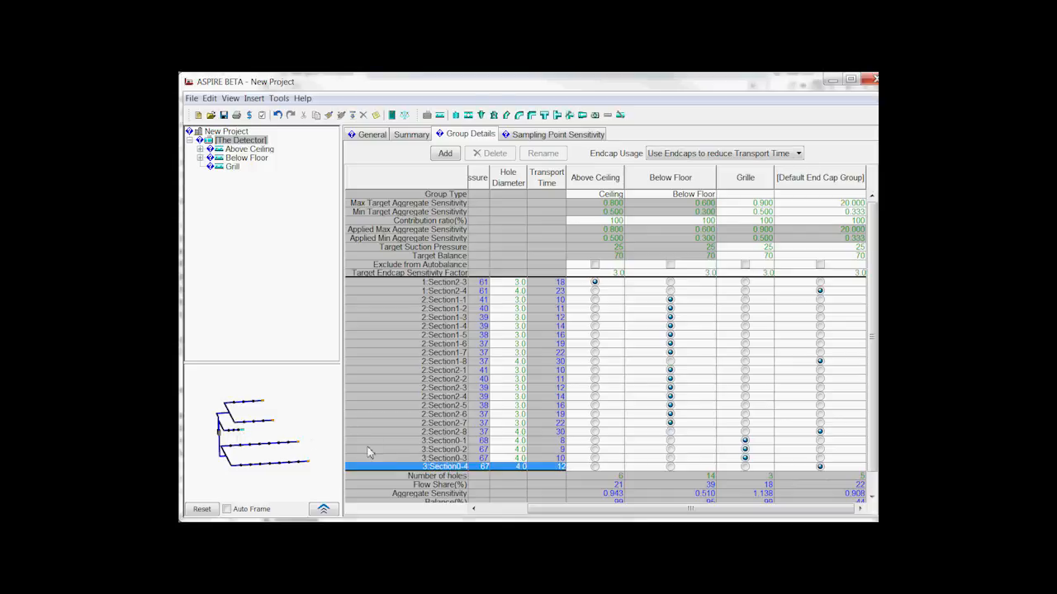
{"action": "left_click", "coordinate": [306, 468]}
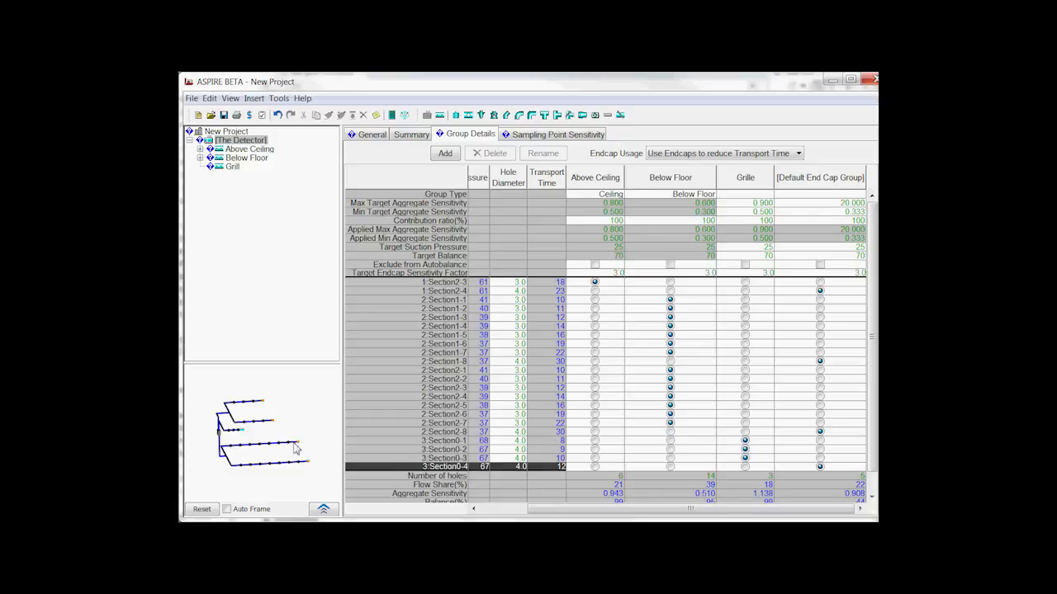
{"action": "left_click", "coordinate": [294, 444]}
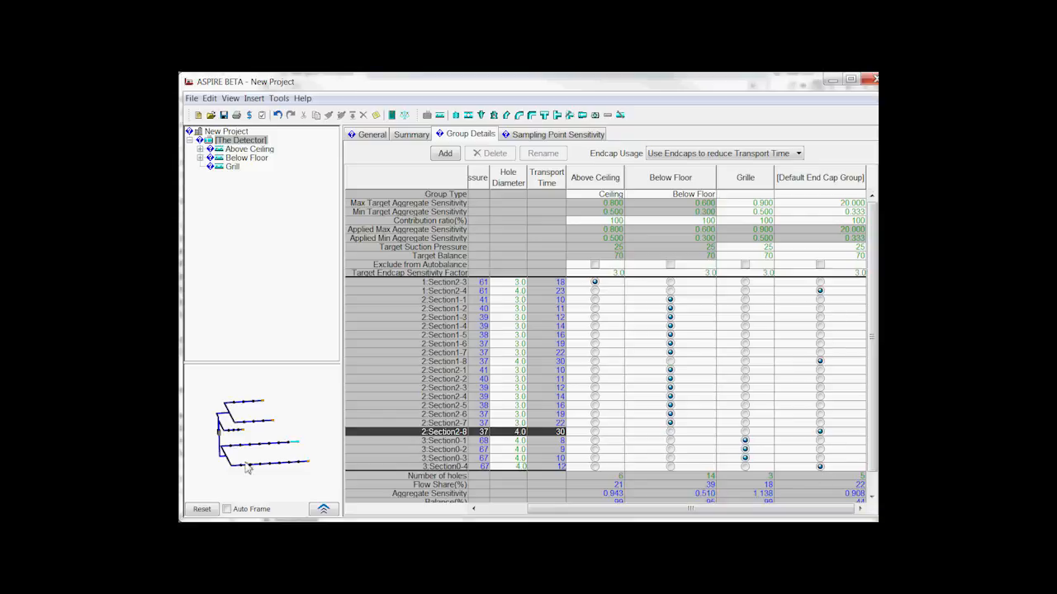
{"action": "mouse_move", "coordinate": [873, 376]}
{"action": "left_mouse_down"}
{"action": "mouse_move", "coordinate": [873, 420]}
{"action": "mouse_move", "coordinate": [874, 363]}
{"action": "left_mouse_up"}
{"action": "mouse_move", "coordinate": [860, 208]}
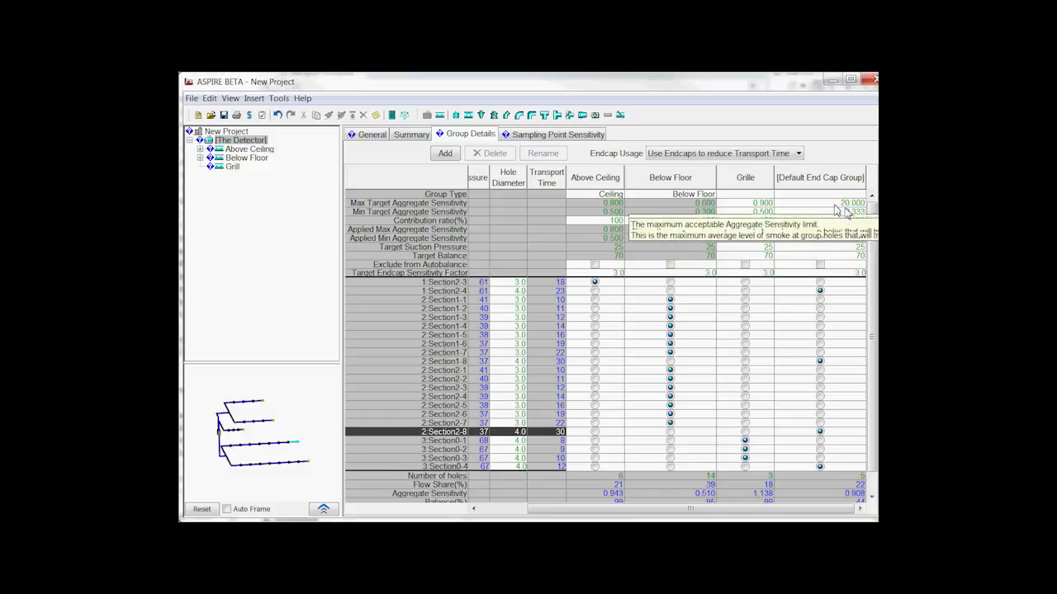
{"action": "left_click_drag", "start_coordinate": [874, 359], "coordinate": [874, 362]}
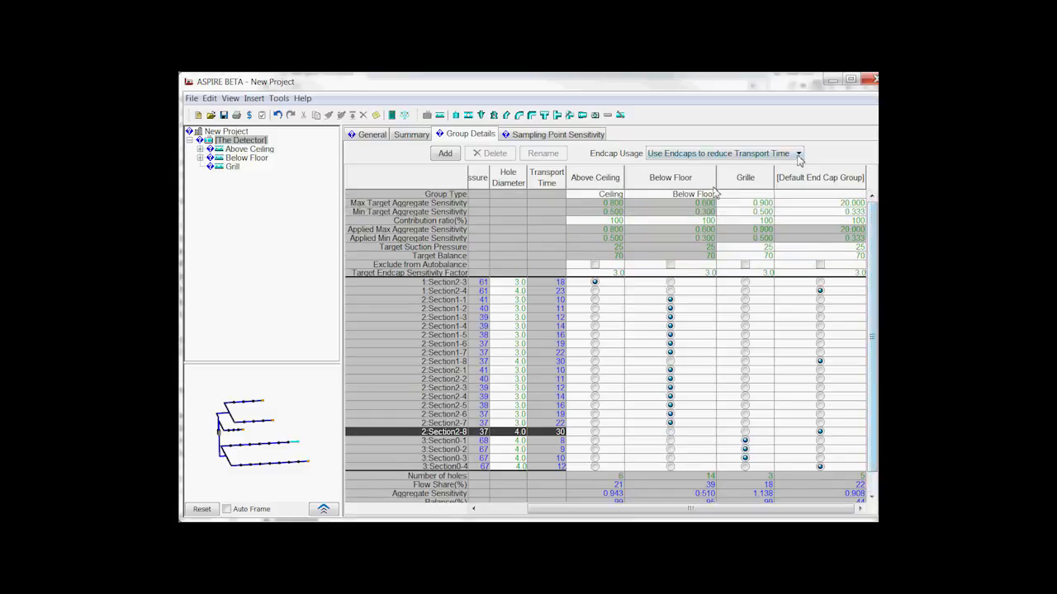
Step: Set endcap usage to Create a Balanced Design and assign hole 3:Section0-4 to Grille, 2:Section1-8 and 2:Section2-8 to Below Floor
{"action": "left_click", "coordinate": [798, 153]}
{"action": "left_click", "coordinate": [762, 167]}
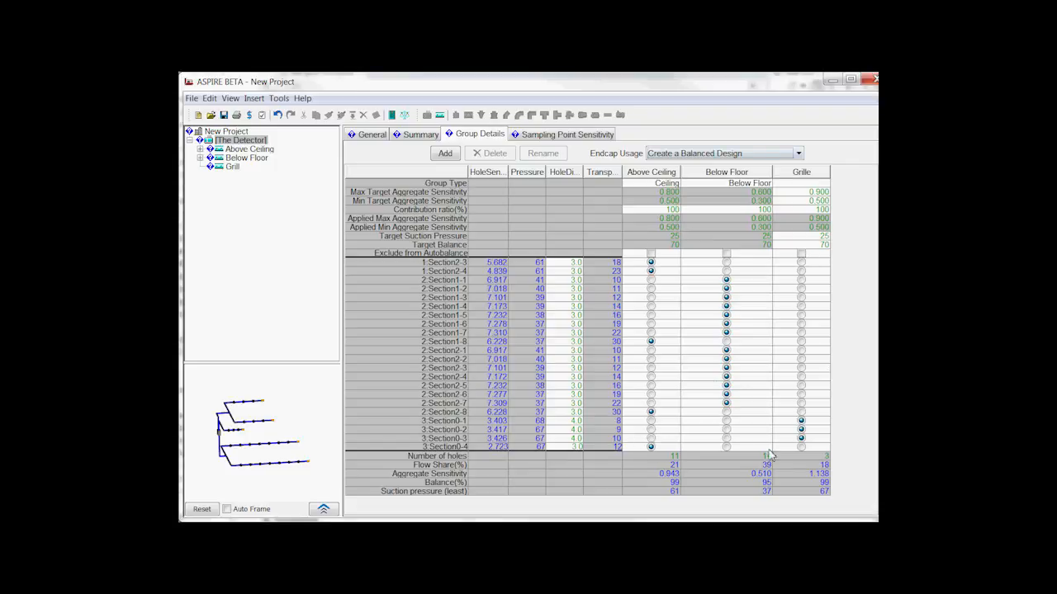
{"action": "left_click", "coordinate": [801, 446]}
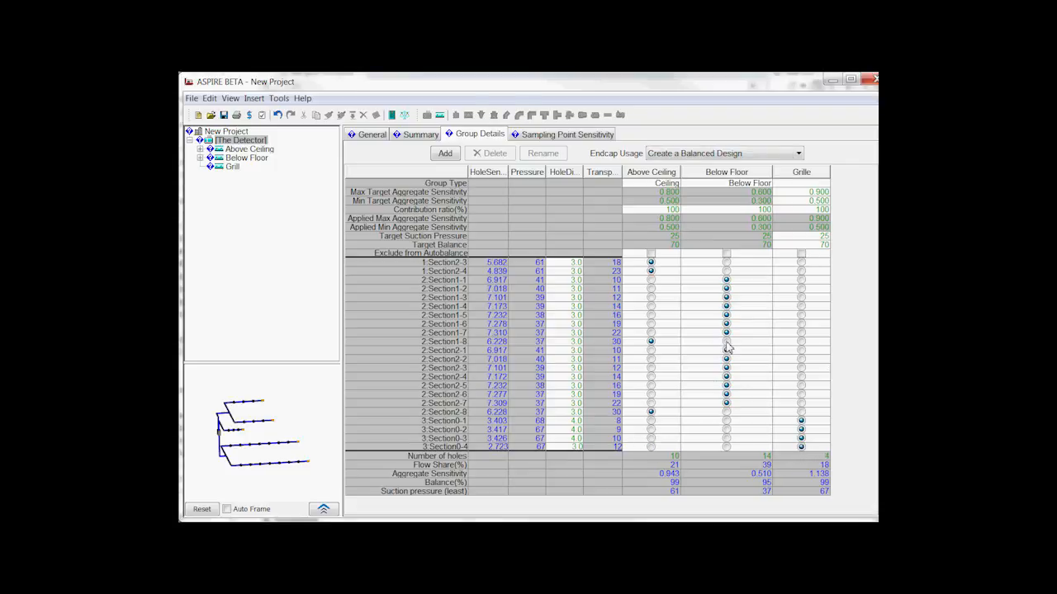
{"action": "left_click", "coordinate": [726, 412]}
{"action": "left_click", "coordinate": [726, 341]}
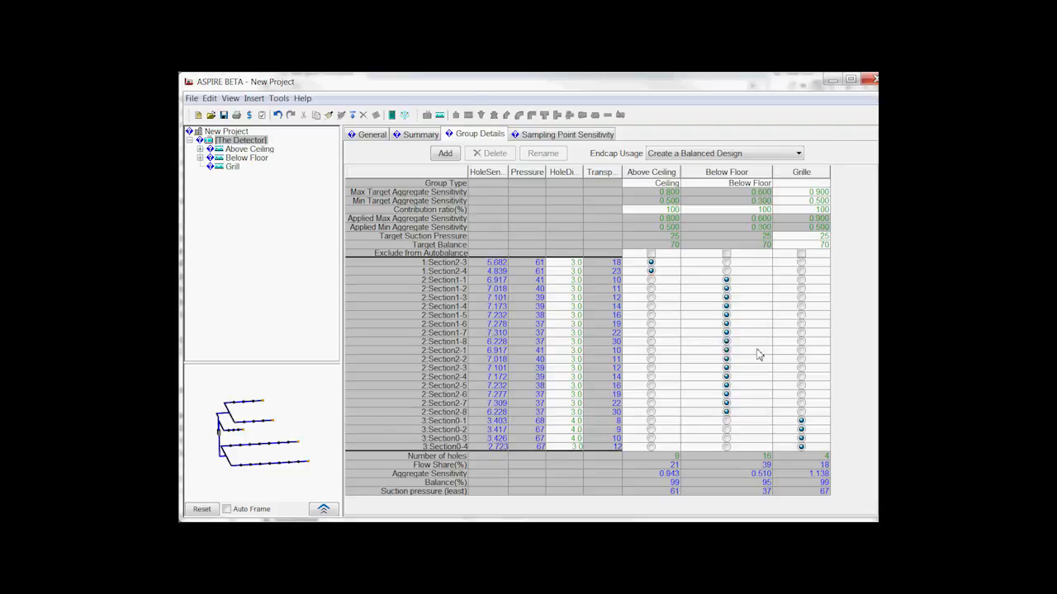